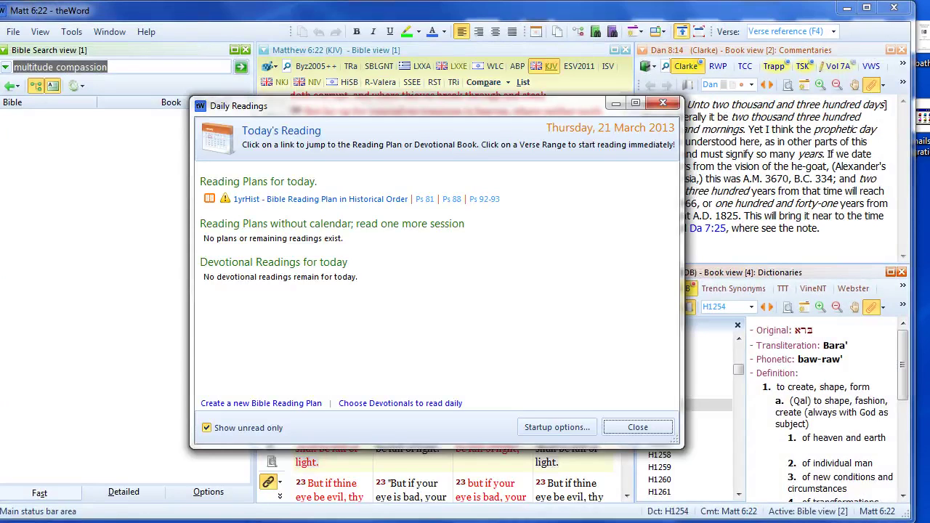
Dismiss the Daily Readings window and reposition the main program window slightly.
{"action": "mouse_move", "coordinate": [211, 191]}
{"action": "left_click", "coordinate": [662, 103]}
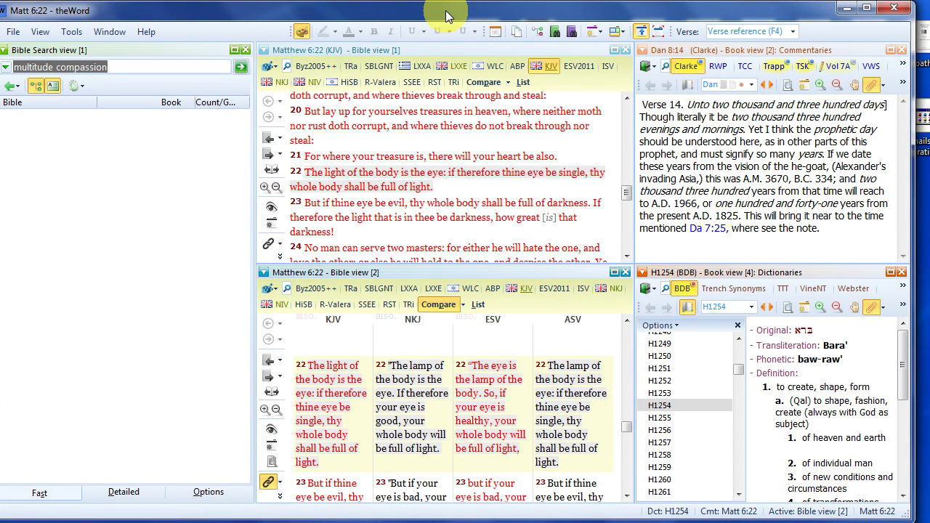
{"action": "left_click_drag", "start_coordinate": [447, 16], "coordinate": [457, 16]}
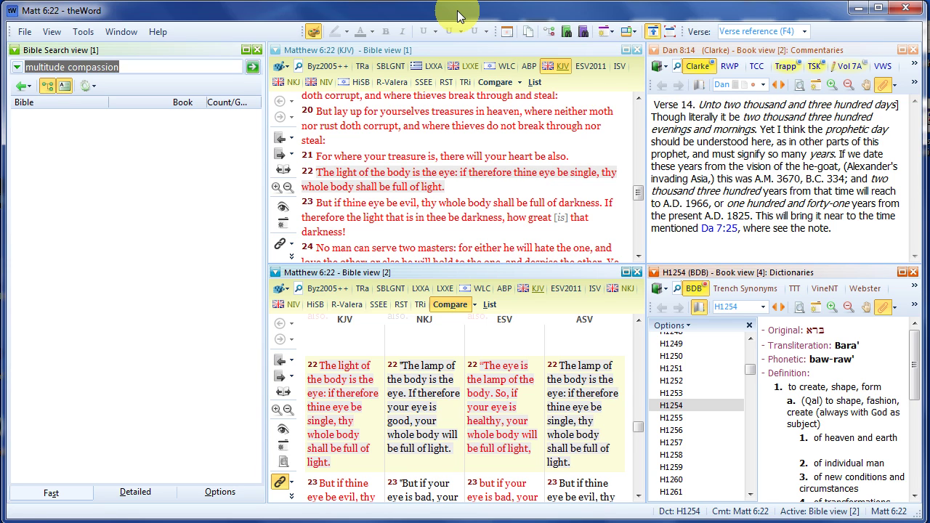
Apply the predefined layout "3. Basic (Bible+Book+Search X2+Tree)".
{"action": "left_click", "coordinate": [52, 34]}
{"action": "mouse_move", "coordinate": [72, 124]}
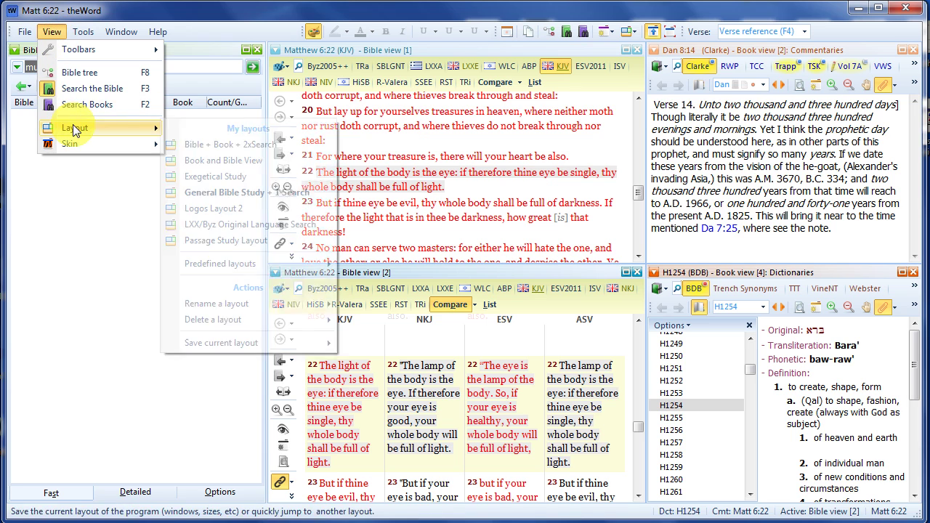
{"action": "mouse_move", "coordinate": [226, 265]}
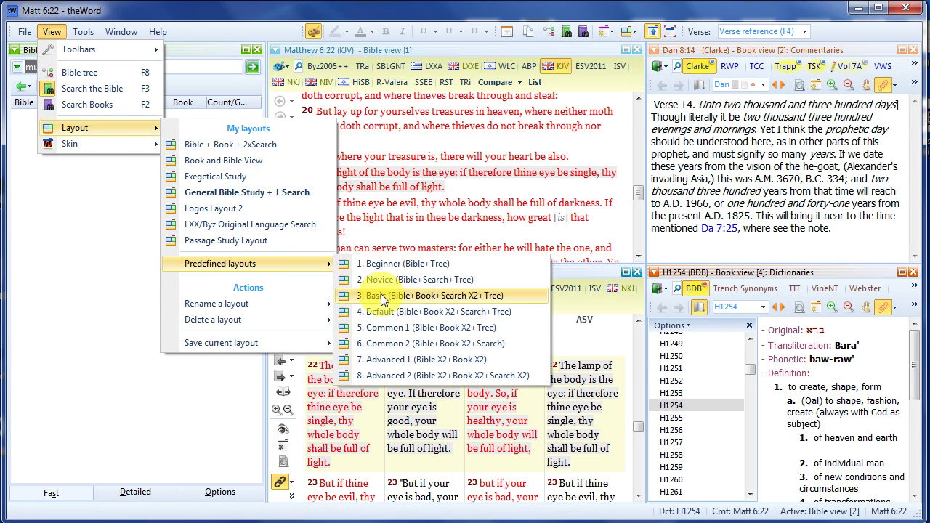
{"action": "left_click", "coordinate": [375, 296]}
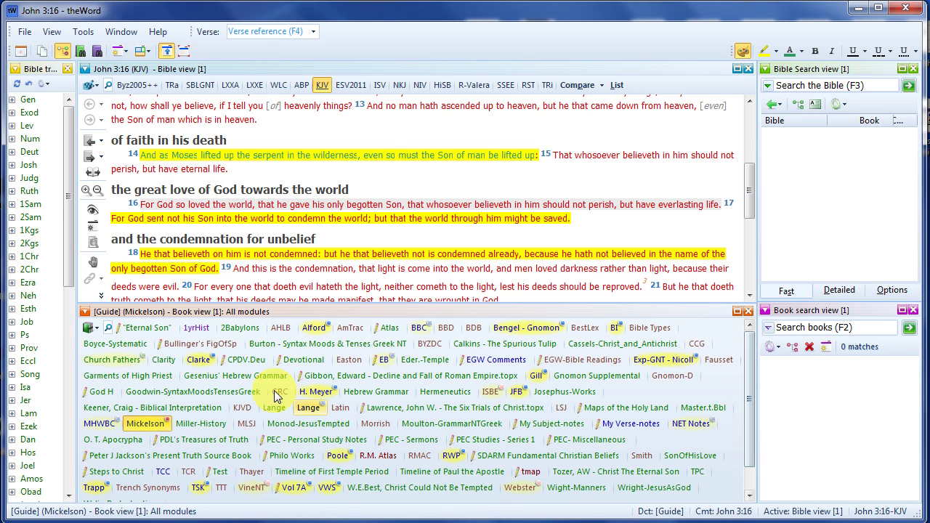
Restrict the book view's modules to the Books module set.
{"action": "left_click", "coordinate": [99, 327]}
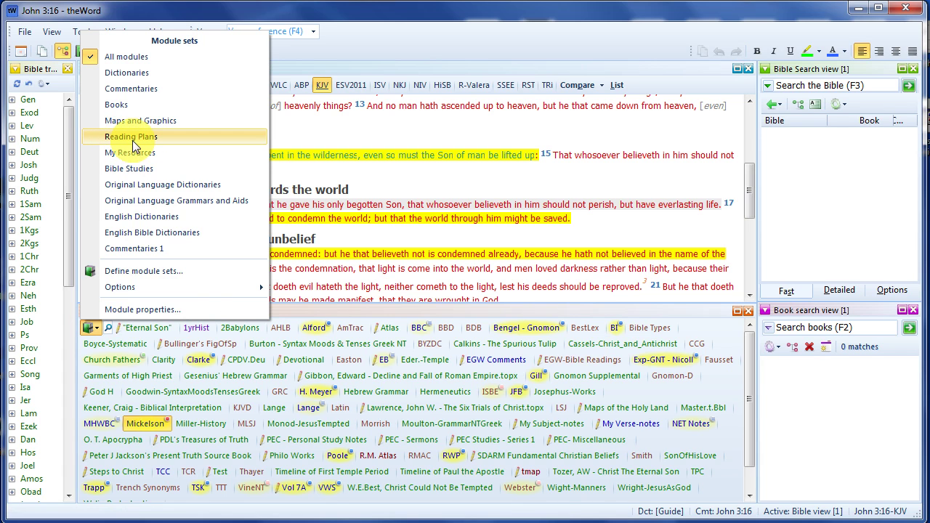
{"action": "left_click", "coordinate": [353, 311]}
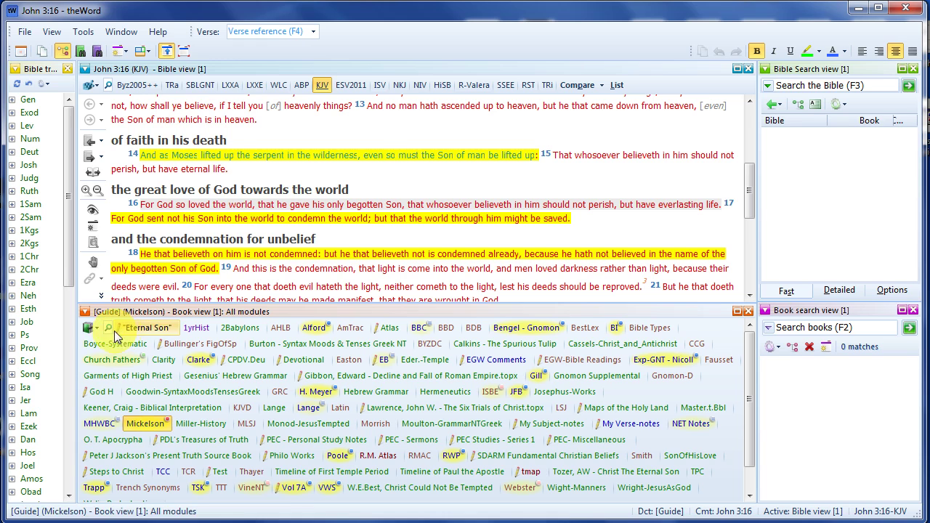
{"action": "left_click", "coordinate": [95, 330]}
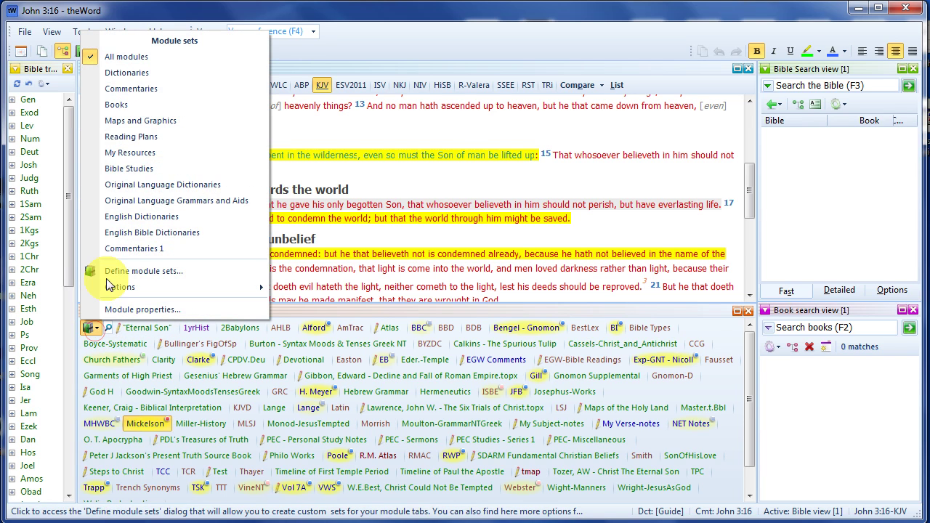
{"action": "left_click", "coordinate": [106, 109]}
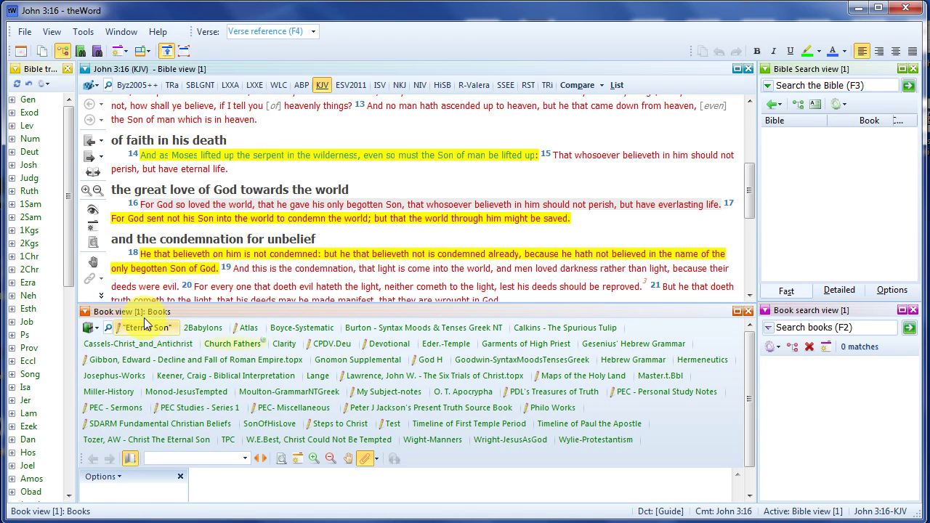
Turn off the "Tabs in multiple rows" option for the book view.
{"action": "left_click", "coordinate": [92, 327]}
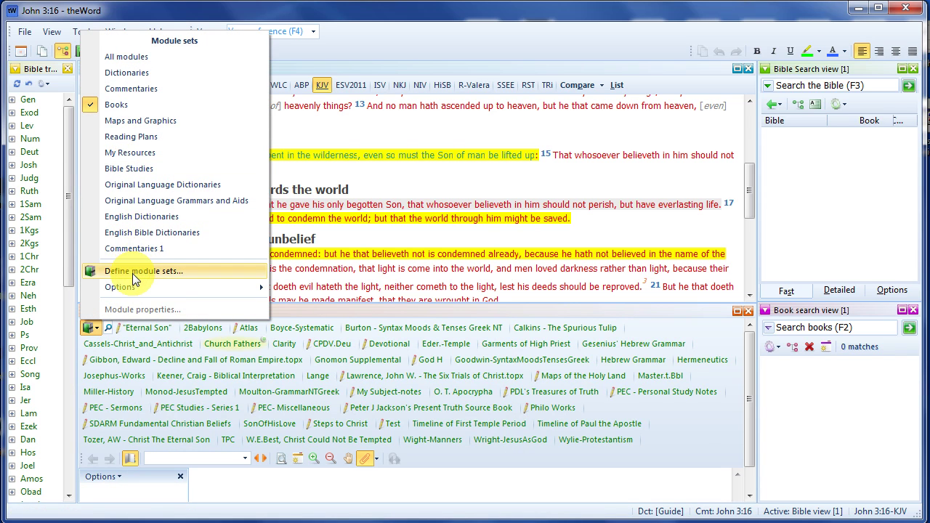
{"action": "mouse_move", "coordinate": [133, 288]}
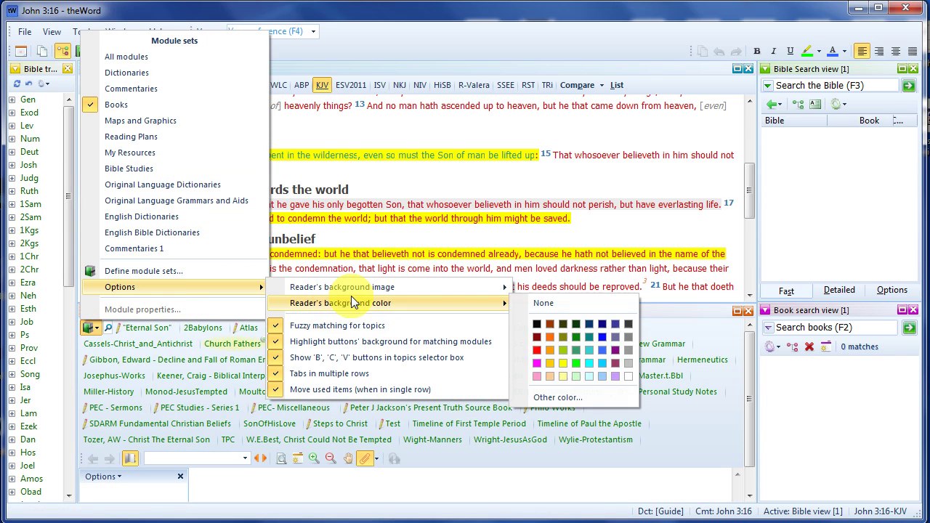
{"action": "left_click", "coordinate": [291, 374]}
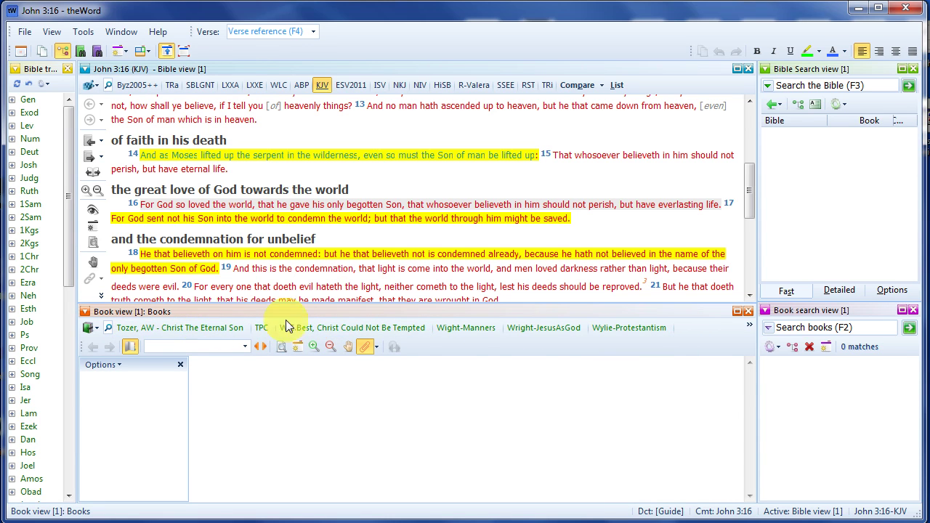
Open the My Subject-notes module from the hidden modules of the Books set.
{"action": "left_click", "coordinate": [96, 331]}
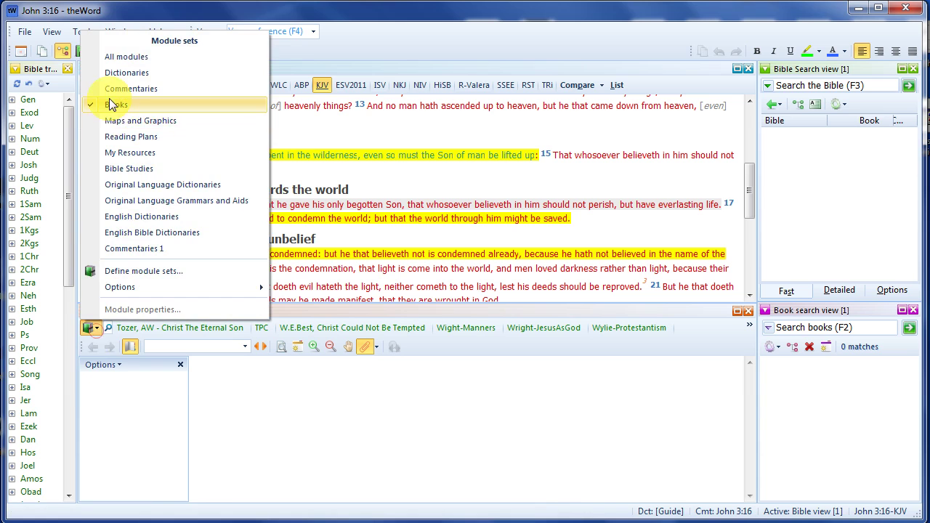
{"action": "left_click", "coordinate": [543, 316]}
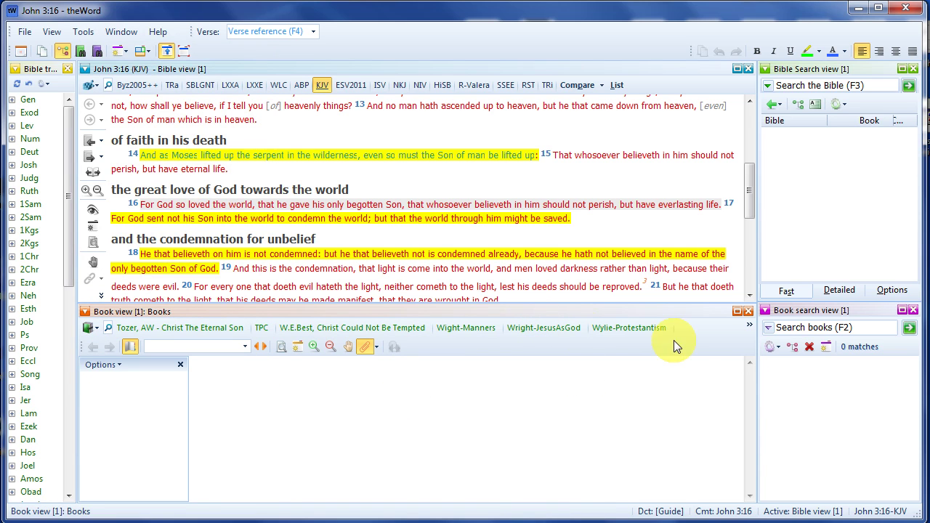
{"action": "left_click", "coordinate": [749, 327]}
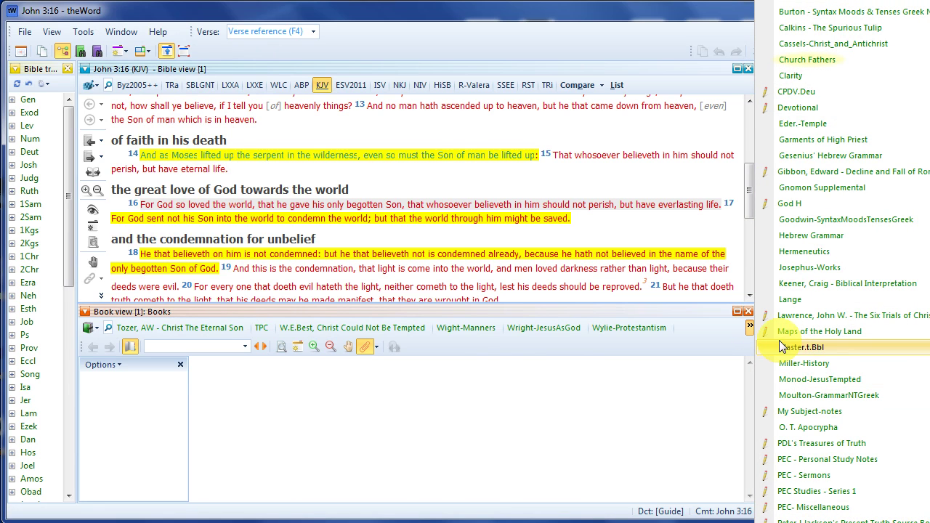
{"action": "left_click", "coordinate": [788, 412]}
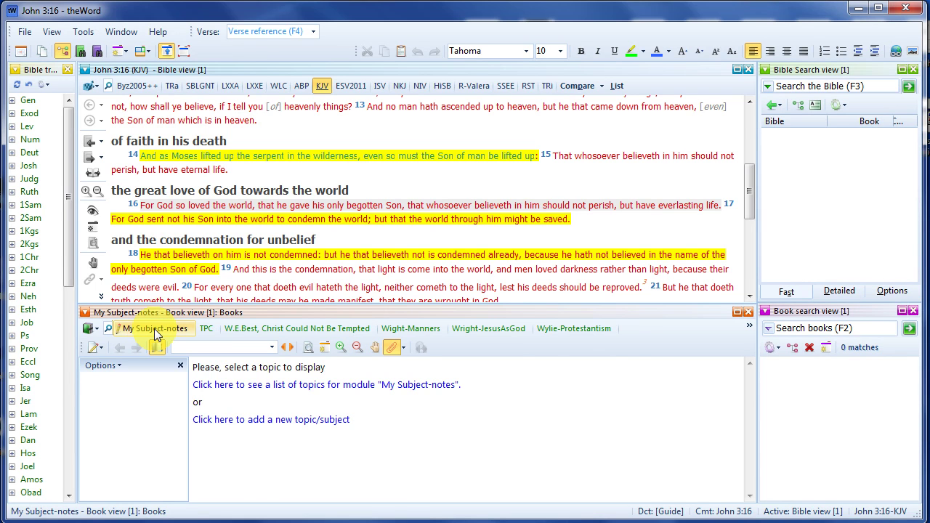
Switch the book view to the Commentaries module set and open My Verse-notes.
{"action": "left_click", "coordinate": [91, 330]}
{"action": "left_click", "coordinate": [115, 92]}
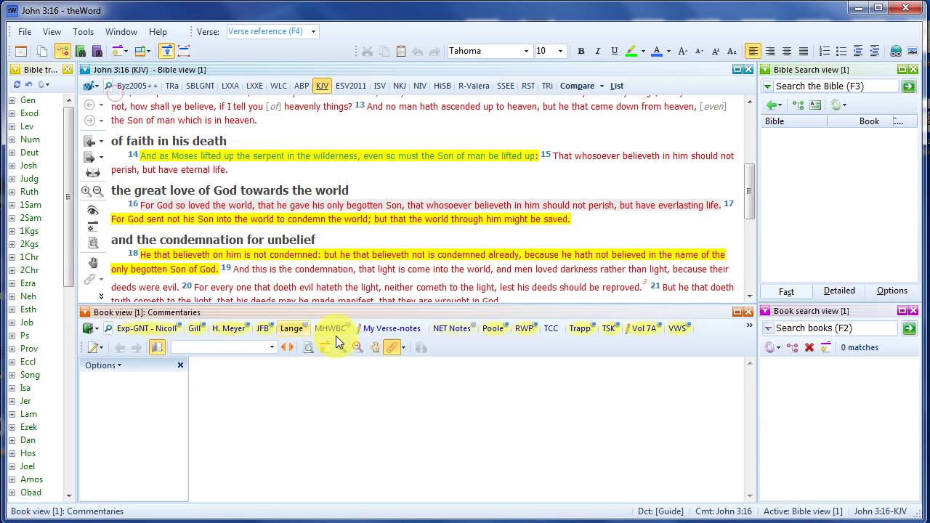
{"action": "left_click", "coordinate": [393, 329]}
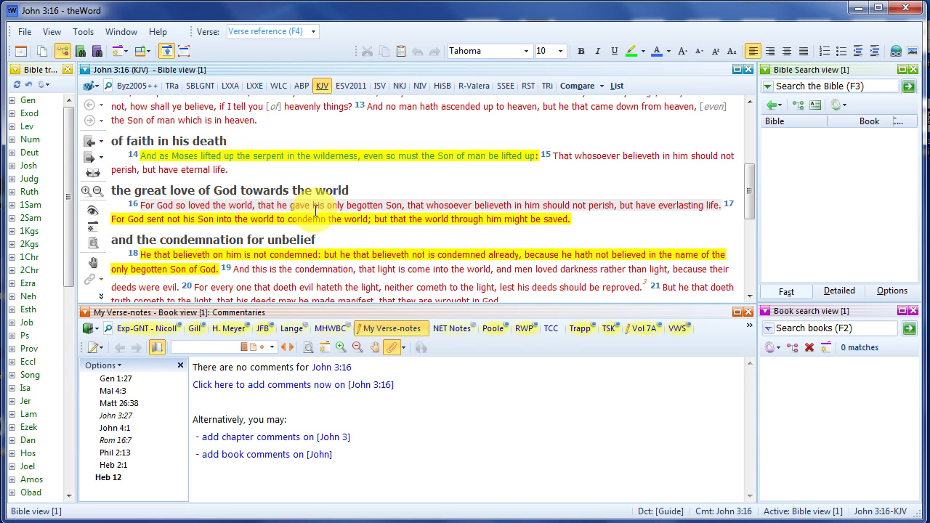
{"action": "left_click", "coordinate": [282, 71]}
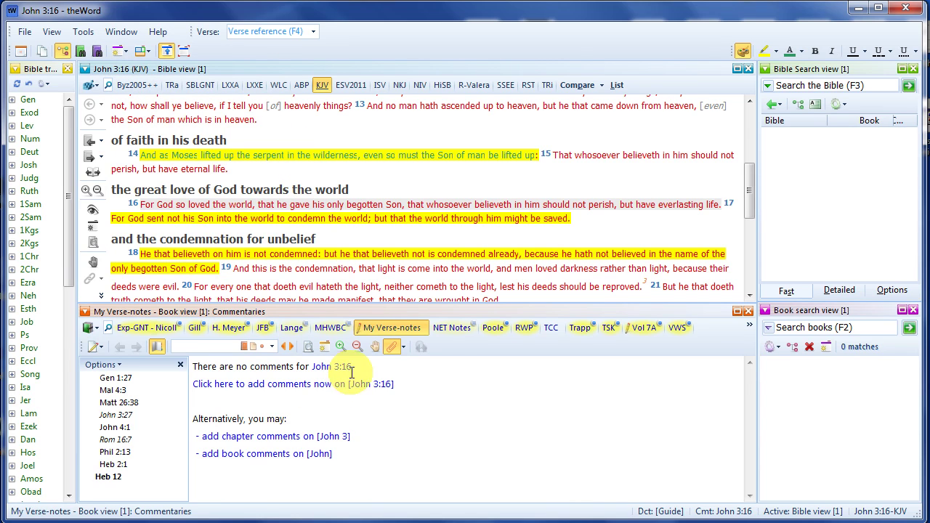
Add the comment "Notes to this verse" to John 3:16 in My Verse-notes and open the existing Matt 26:38 note.
{"action": "left_click", "coordinate": [247, 392]}
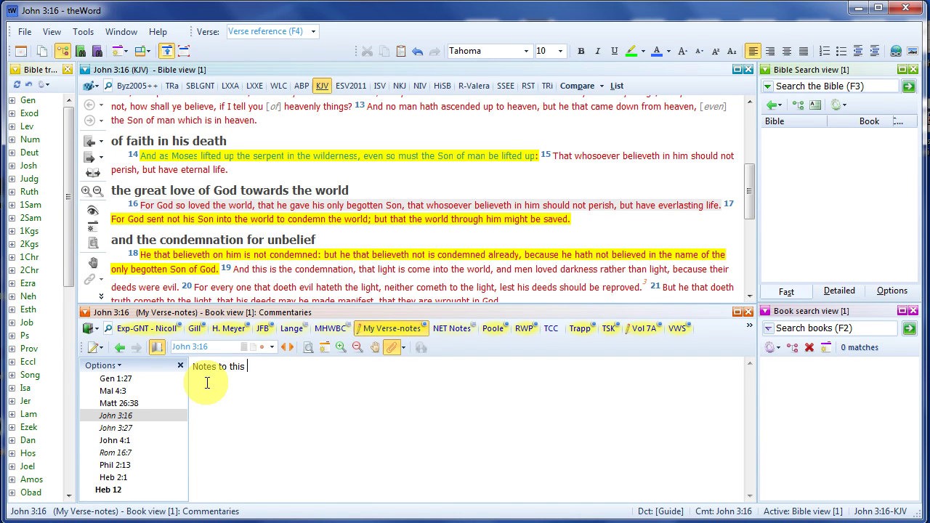
{"action": "type", "text": "Notes to this vers"}
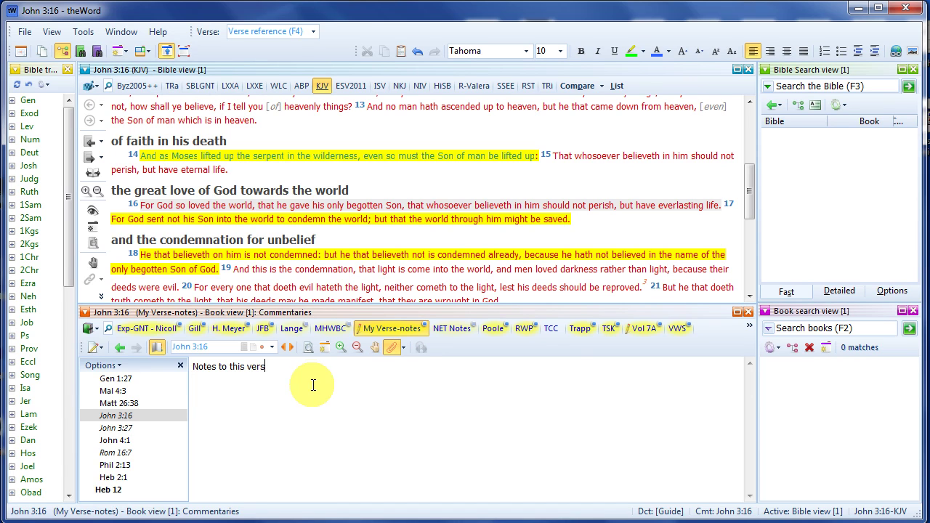
{"action": "type", "text": "e"}
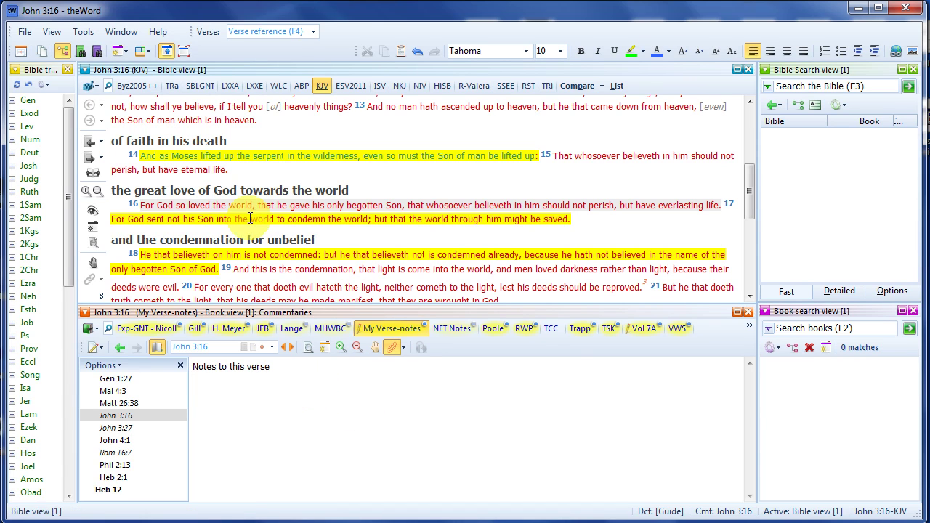
{"action": "left_click", "coordinate": [123, 403]}
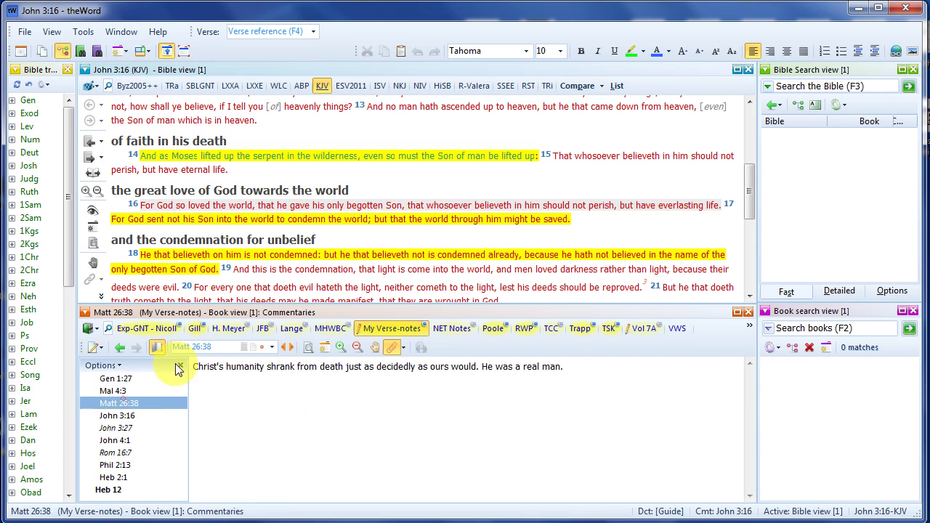
{"action": "left_click", "coordinate": [393, 347]}
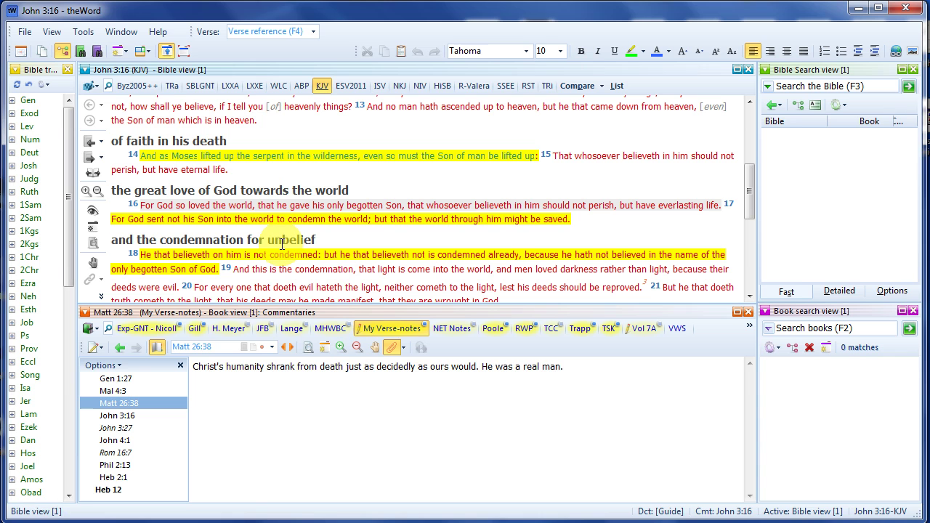
Reopen My Subject-notes from the Books module set and enlarge the book view upward.
{"action": "left_click", "coordinate": [97, 330]}
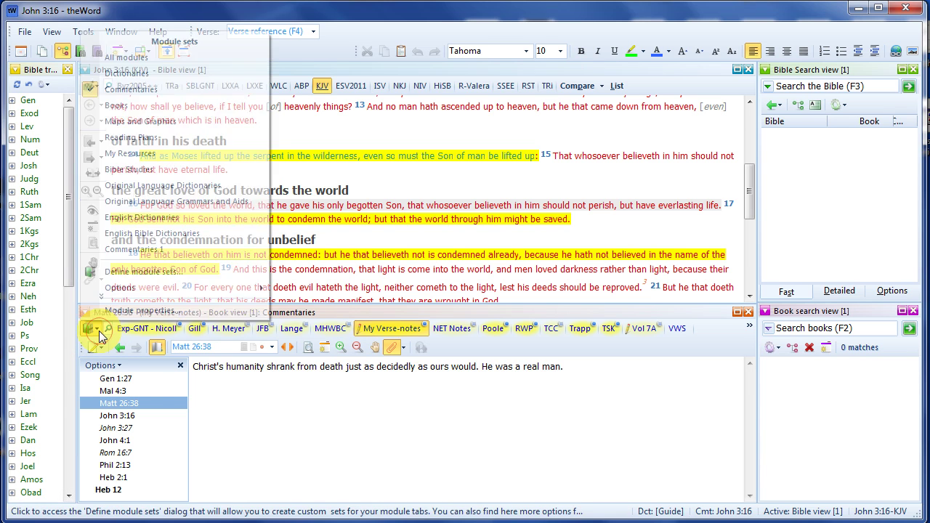
{"action": "left_click", "coordinate": [127, 105]}
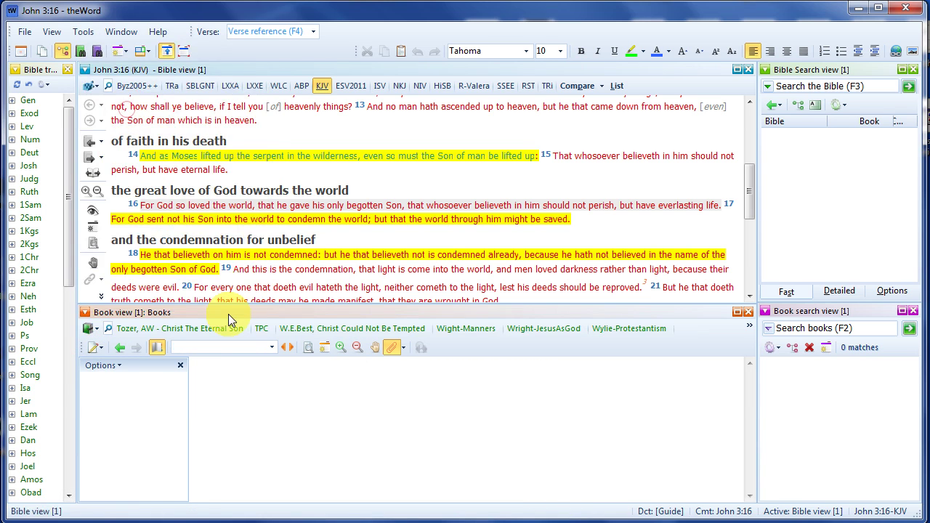
{"action": "left_click", "coordinate": [750, 327]}
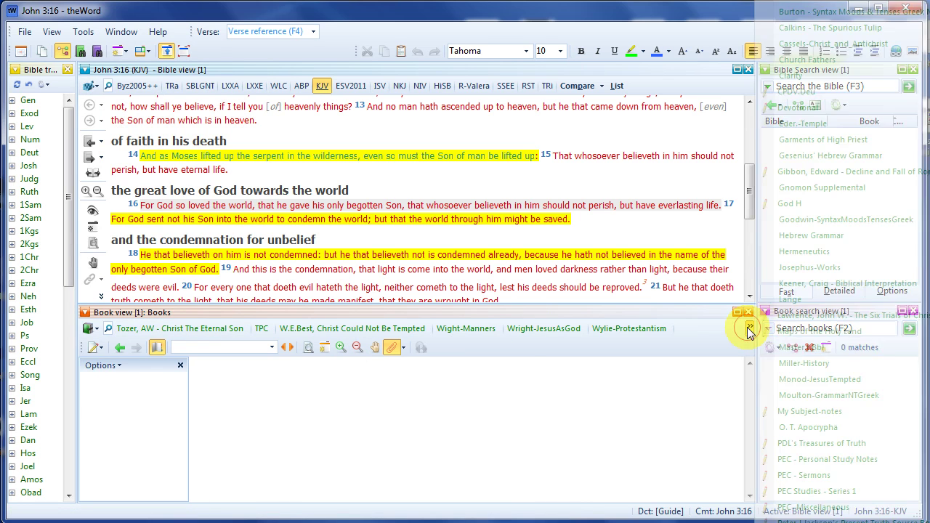
{"action": "left_click", "coordinate": [792, 411]}
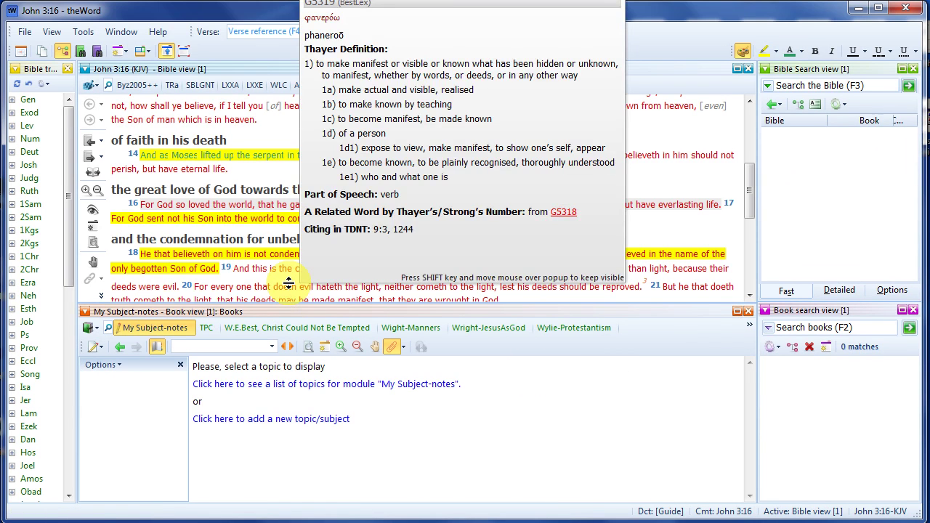
{"action": "left_click_drag", "start_coordinate": [287, 303], "coordinate": [286, 283]}
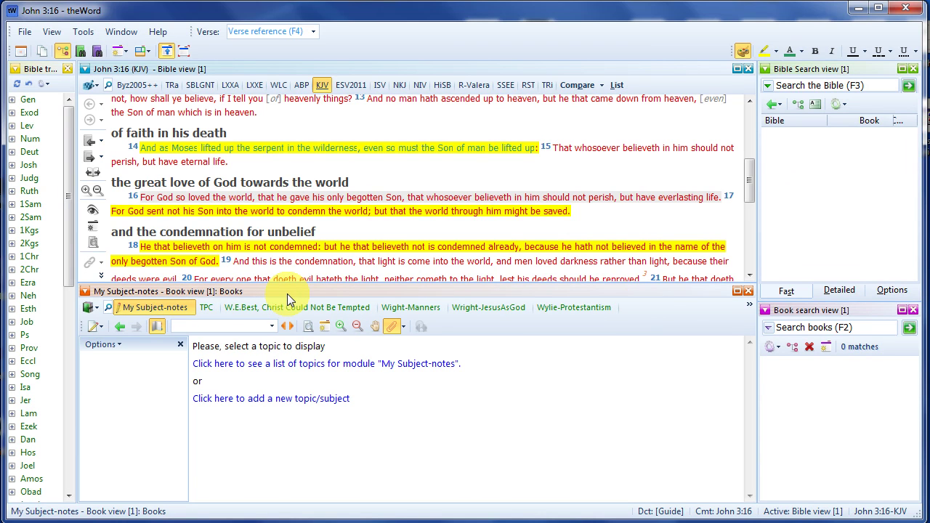
Begin creating a new user module and set its type to Generic book.
{"action": "left_click", "coordinate": [22, 33]}
{"action": "left_click", "coordinate": [29, 49]}
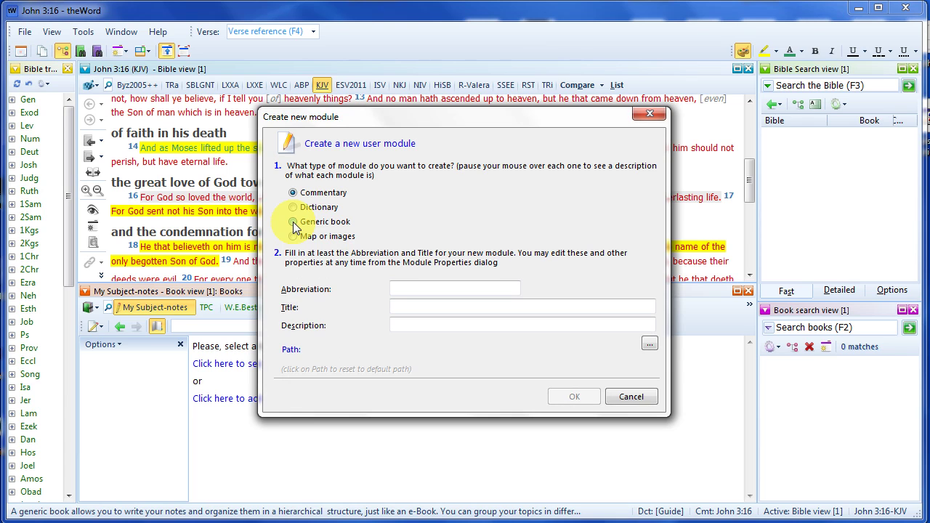
{"action": "left_click", "coordinate": [294, 223]}
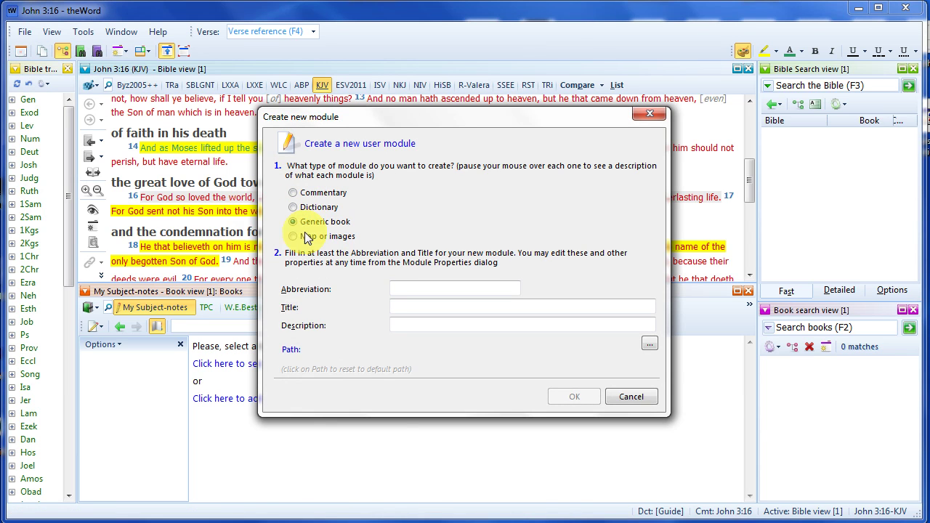
{"action": "mouse_move", "coordinate": [295, 227]}
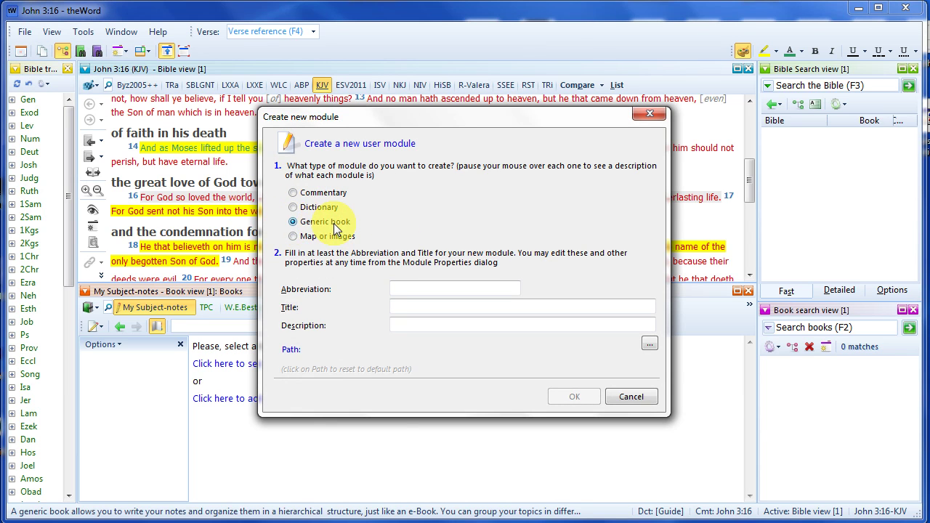
Enter the owner's name with "Personal Bible Studies" as abbreviation, title and description, and create the generic book module.
{"action": "left_click", "coordinate": [409, 287]}
{"action": "left_click", "coordinate": [409, 288]}
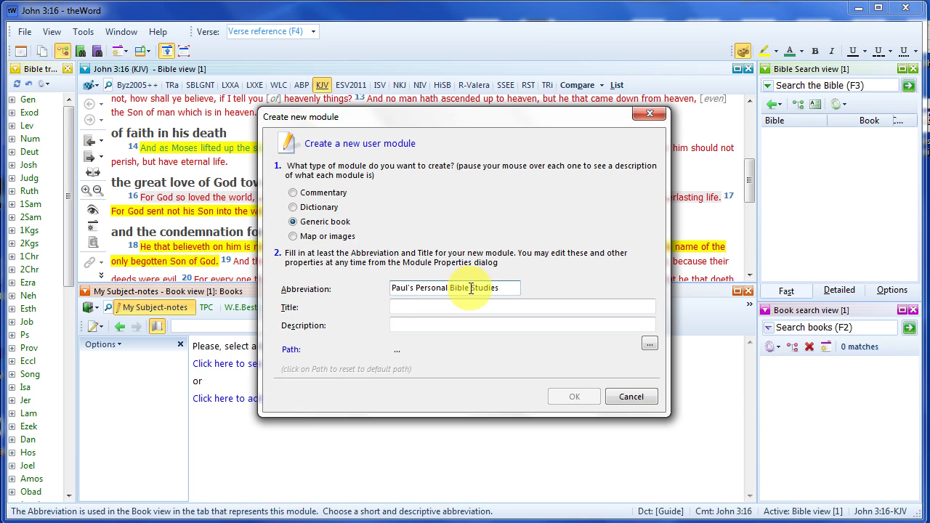
{"action": "left_click_drag", "start_coordinate": [508, 287], "coordinate": [384, 294]}
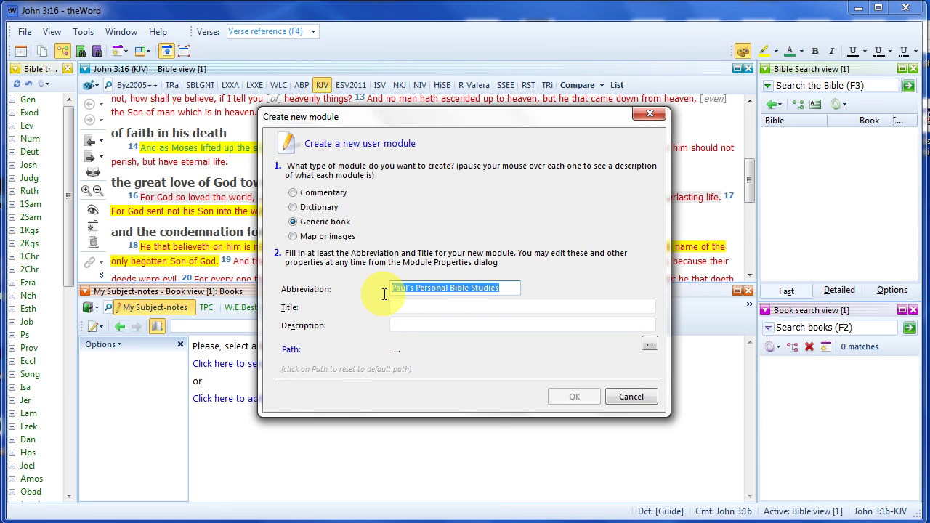
{"action": "key", "text": "ctrl+c"}
{"action": "left_click", "coordinate": [401, 306]}
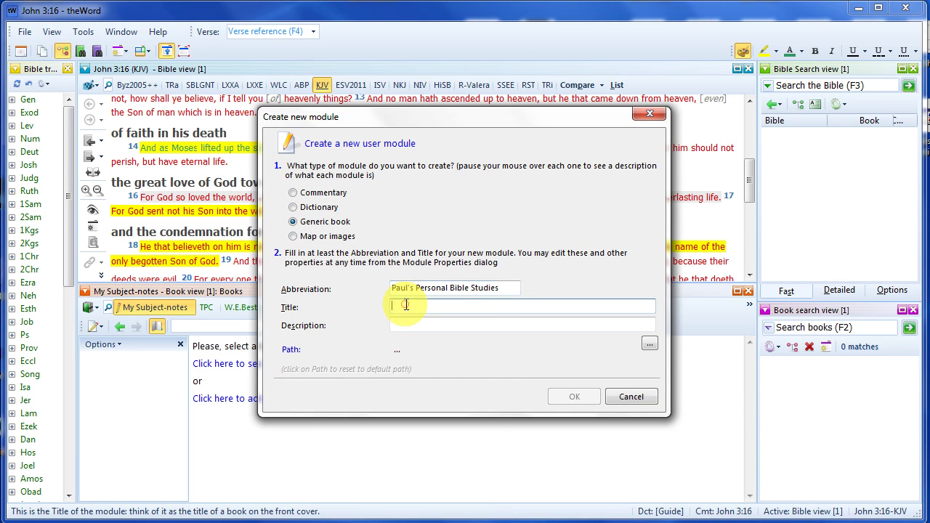
{"action": "key", "text": "ctrl+v"}
{"action": "left_click", "coordinate": [409, 324]}
{"action": "key", "text": "ctrl+v"}
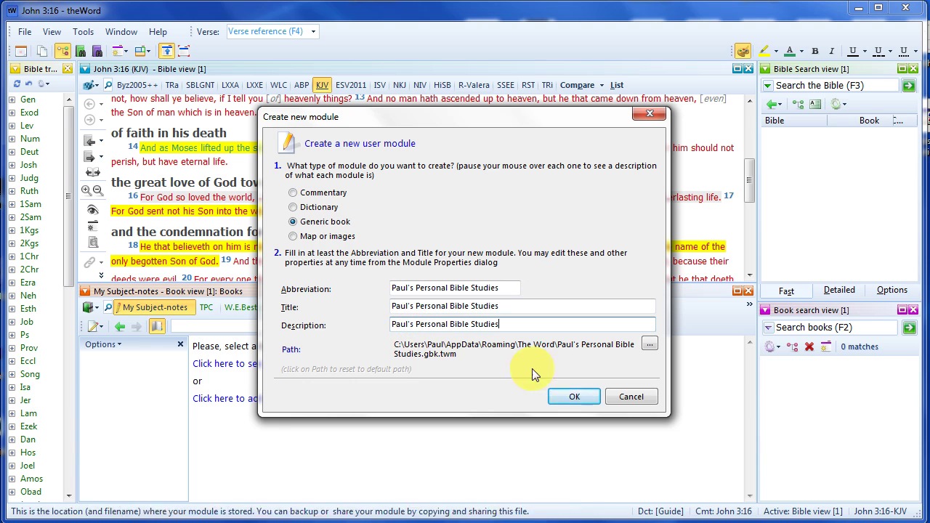
{"action": "left_click", "coordinate": [573, 400]}
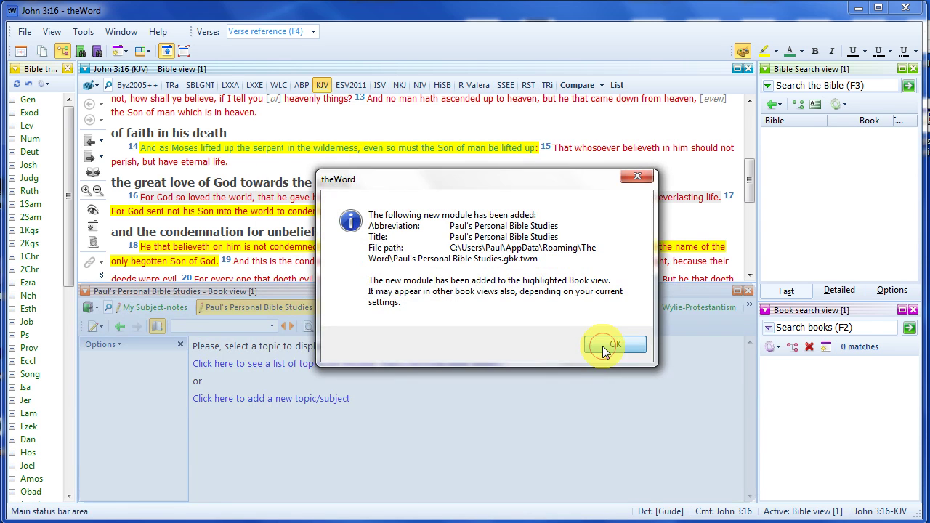
{"action": "left_click", "coordinate": [602, 348]}
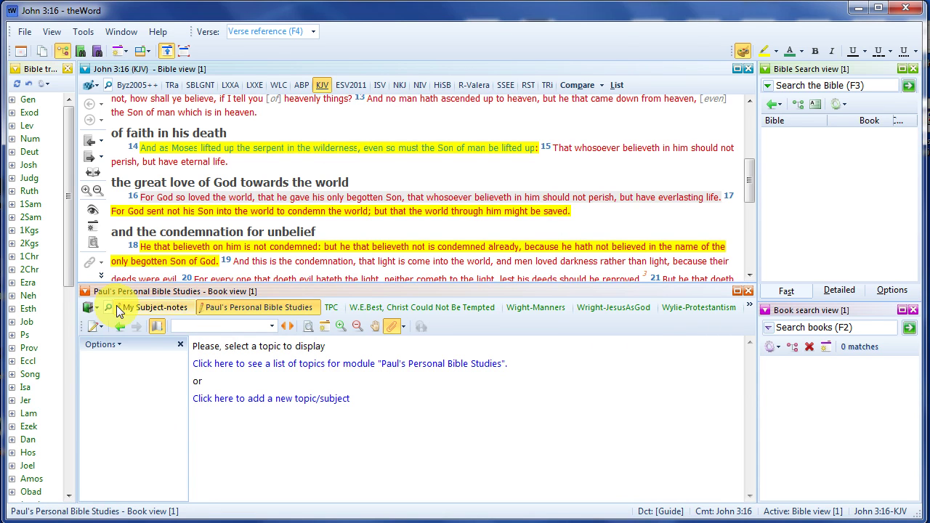
{"action": "right_click", "coordinate": [227, 306]}
{"action": "key", "text": "Escape"}
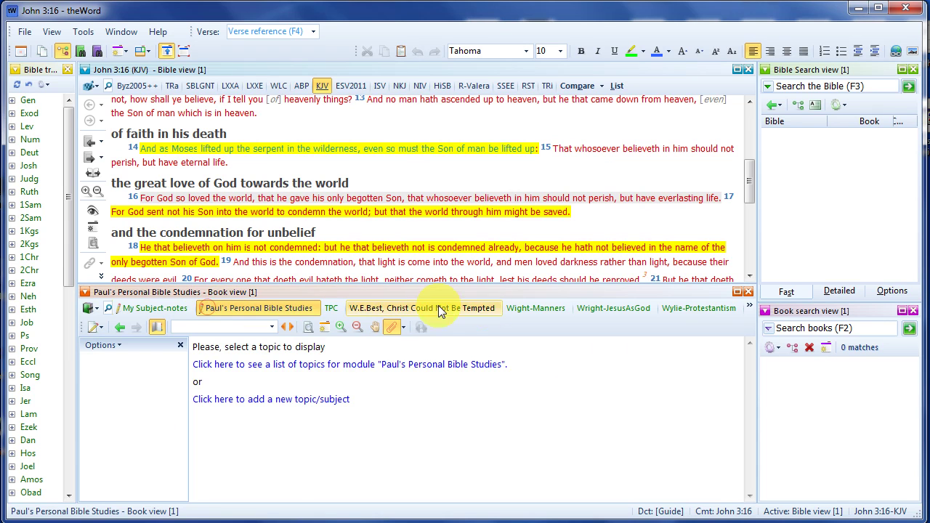
{"action": "left_click", "coordinate": [752, 306]}
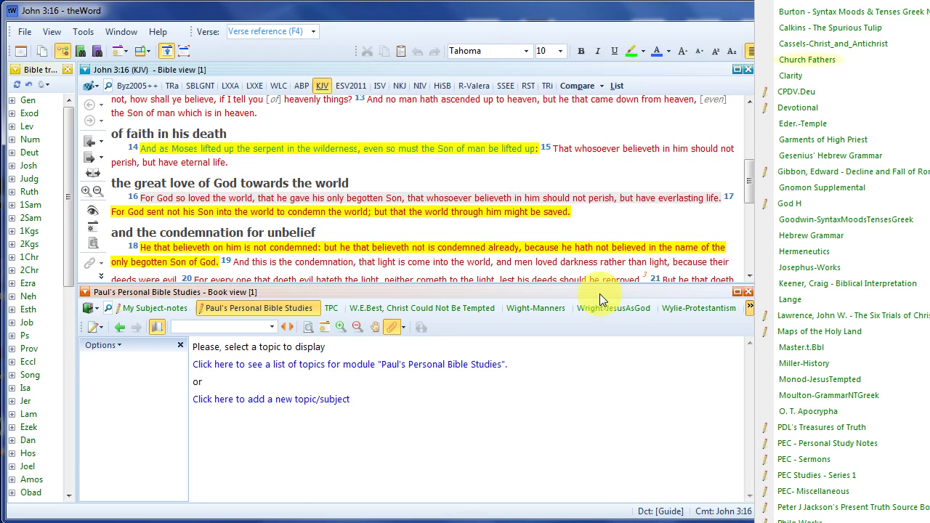
{"action": "left_click", "coordinate": [568, 294]}
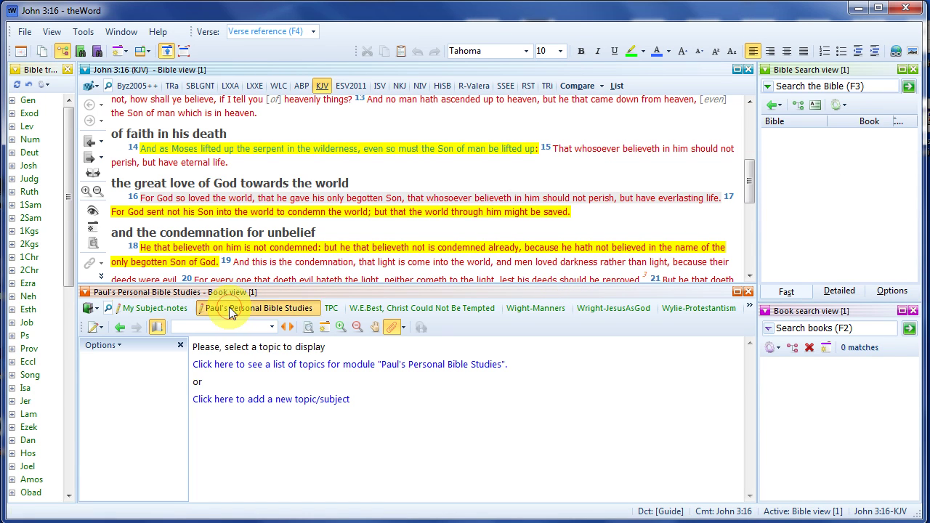
Turn off the User module (can be edited) setting of the new Personal Bible Studies module and try adding a topic.
{"action": "right_click", "coordinate": [229, 307]}
{"action": "left_click", "coordinate": [264, 338]}
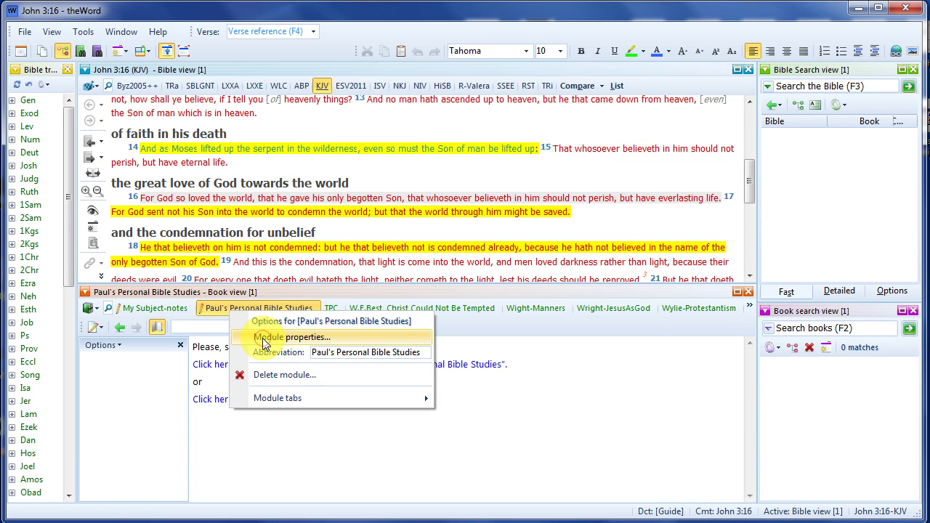
{"action": "left_click", "coordinate": [360, 67]}
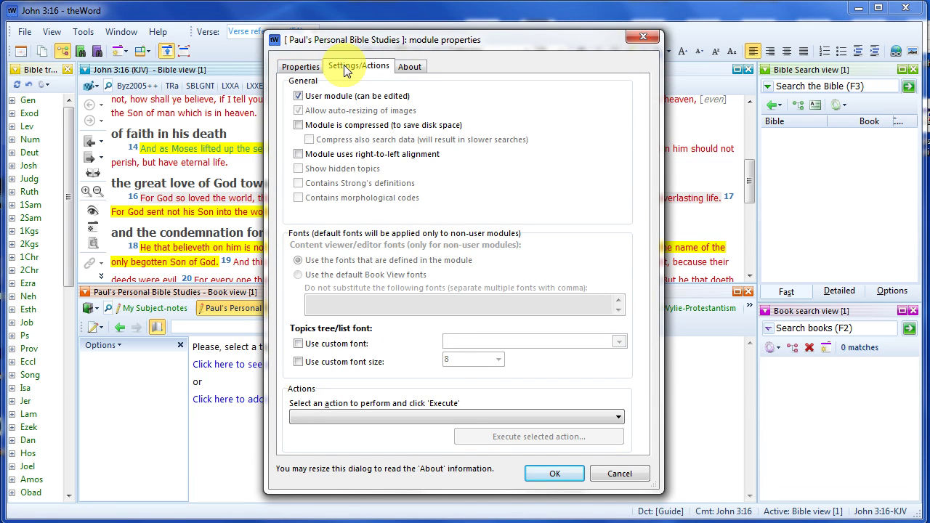
{"action": "left_click", "coordinate": [299, 96]}
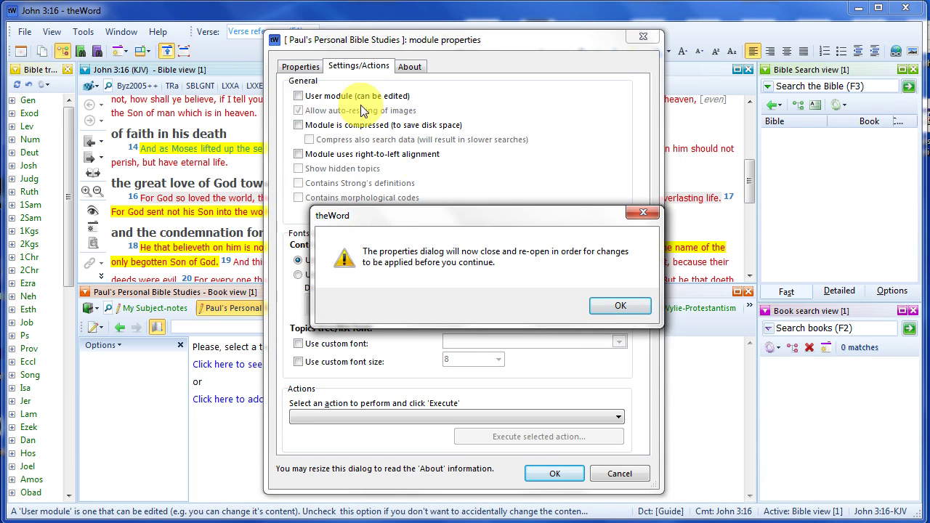
{"action": "left_click", "coordinate": [618, 305]}
{"action": "left_click", "coordinate": [550, 475]}
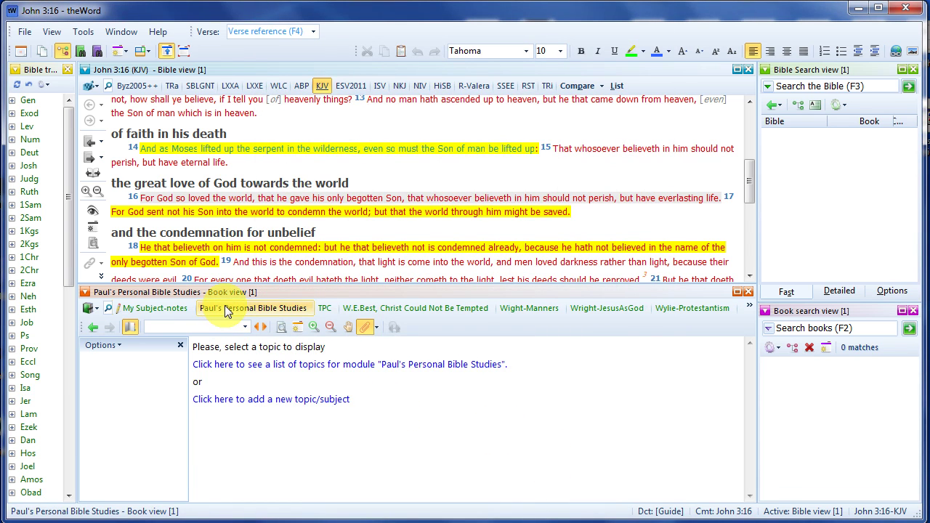
{"action": "left_click", "coordinate": [392, 417]}
{"action": "left_click", "coordinate": [270, 400]}
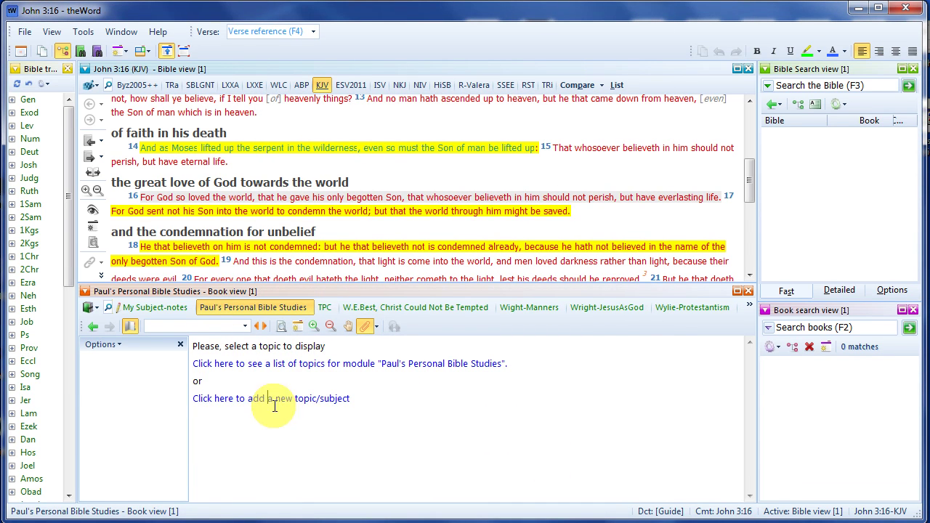
Turn the User module (can be edited) setting back on in the properties of the Personal Bible Studies module.
{"action": "right_click", "coordinate": [232, 308]}
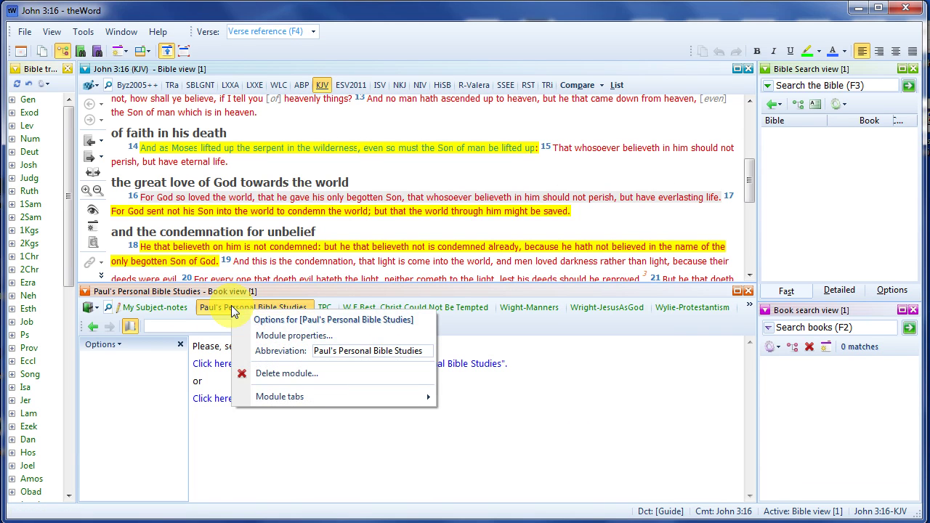
{"action": "left_click", "coordinate": [266, 335]}
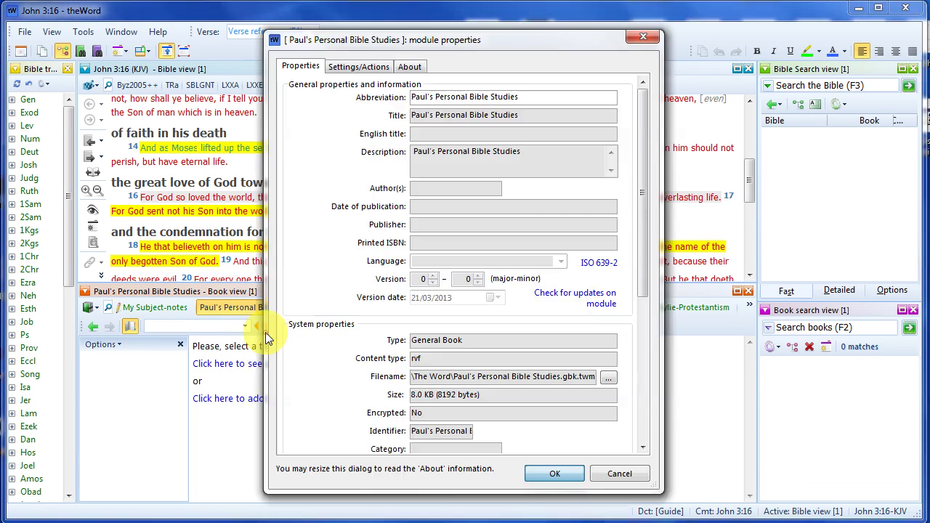
{"action": "left_click", "coordinate": [352, 64]}
{"action": "left_click", "coordinate": [298, 98]}
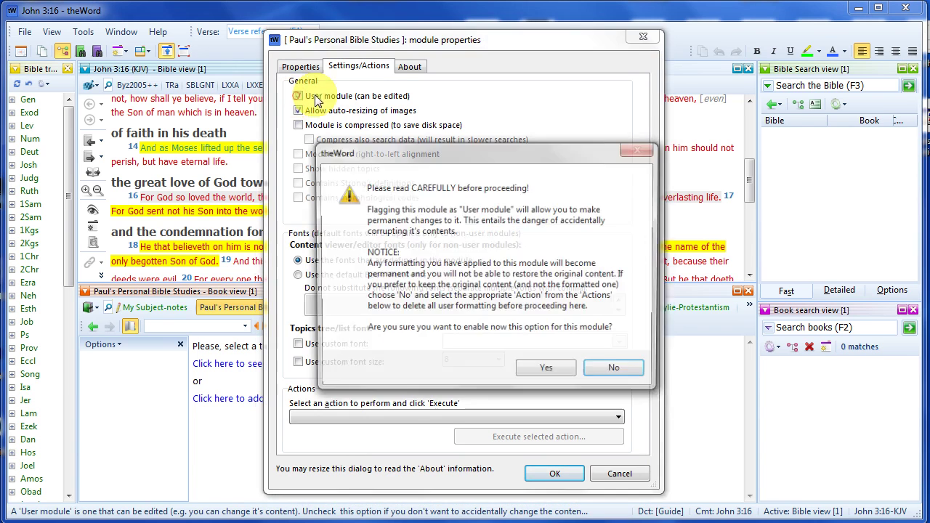
{"action": "left_click", "coordinate": [550, 370]}
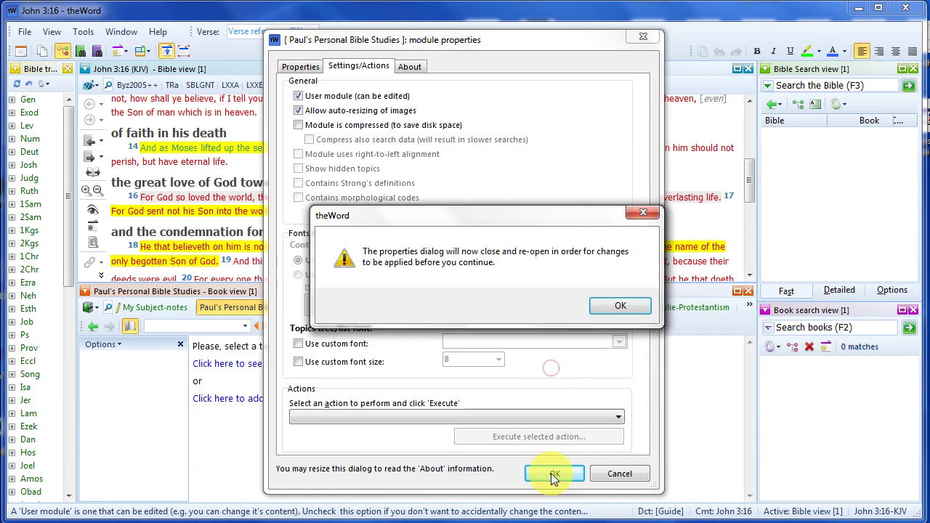
{"action": "left_click", "coordinate": [607, 308]}
{"action": "left_click", "coordinate": [553, 473]}
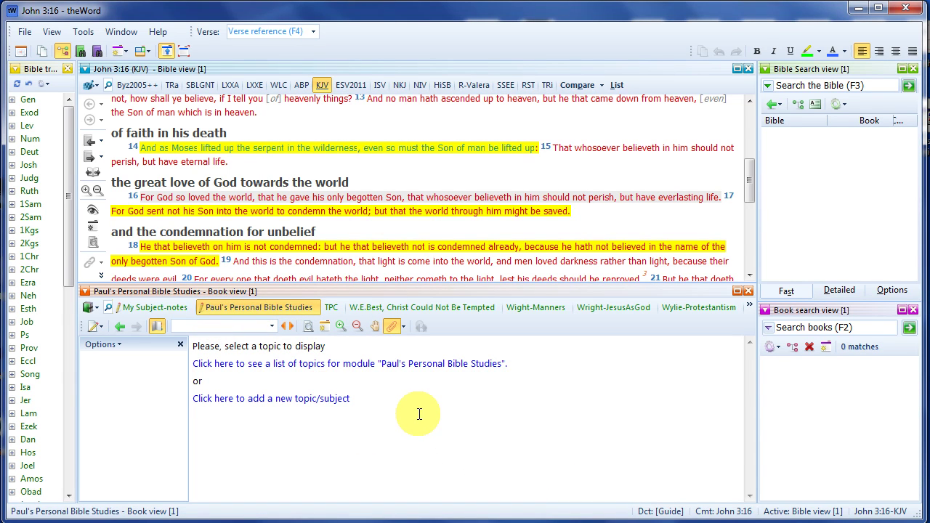
Add a topic titled "Christology" to the Personal Bible Studies module and select it in the topic list.
{"action": "left_click", "coordinate": [289, 400]}
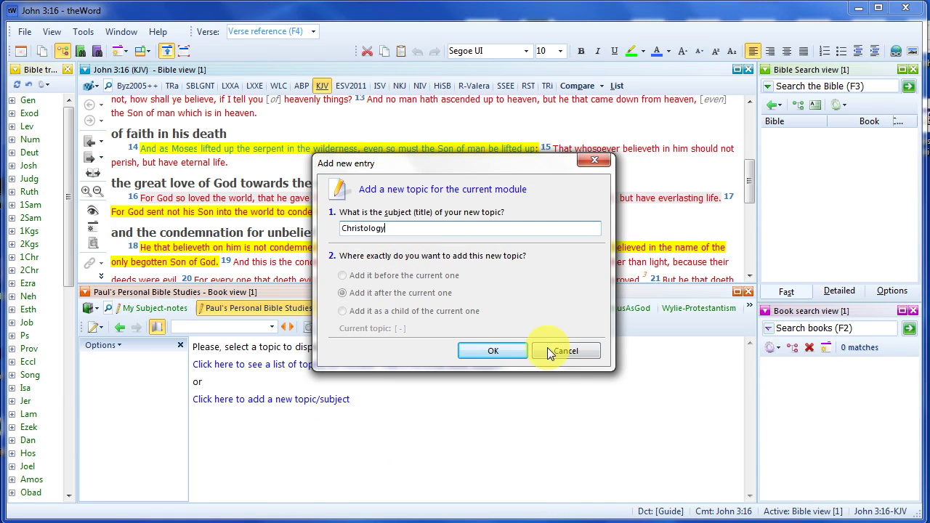
{"action": "left_click", "coordinate": [493, 352]}
{"action": "left_click", "coordinate": [105, 356]}
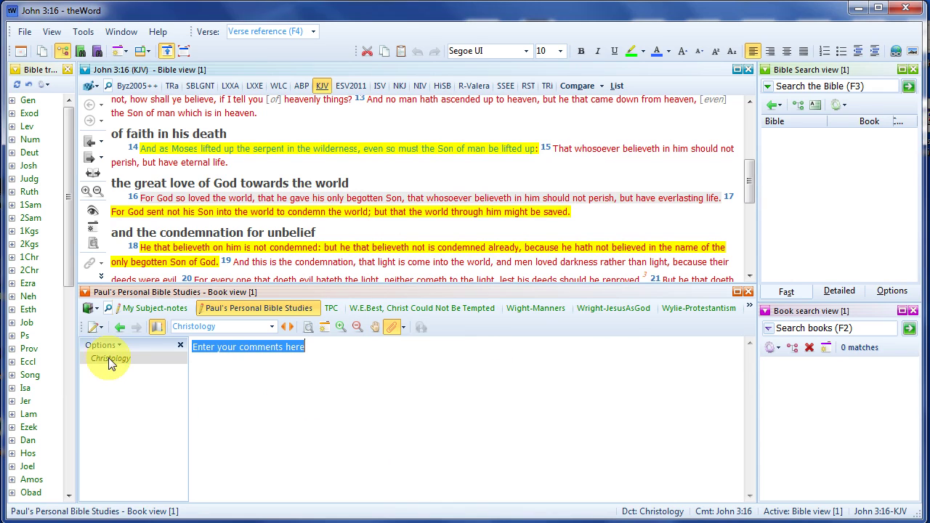
Add a new topic titled "Who Is Jesus?" as a child of Christology.
{"action": "right_click", "coordinate": [109, 358]}
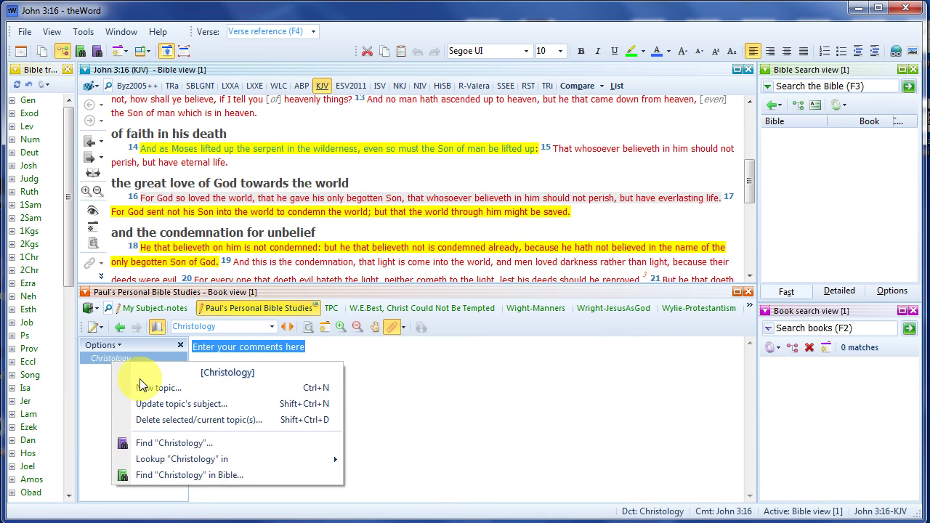
{"action": "left_click", "coordinate": [143, 385]}
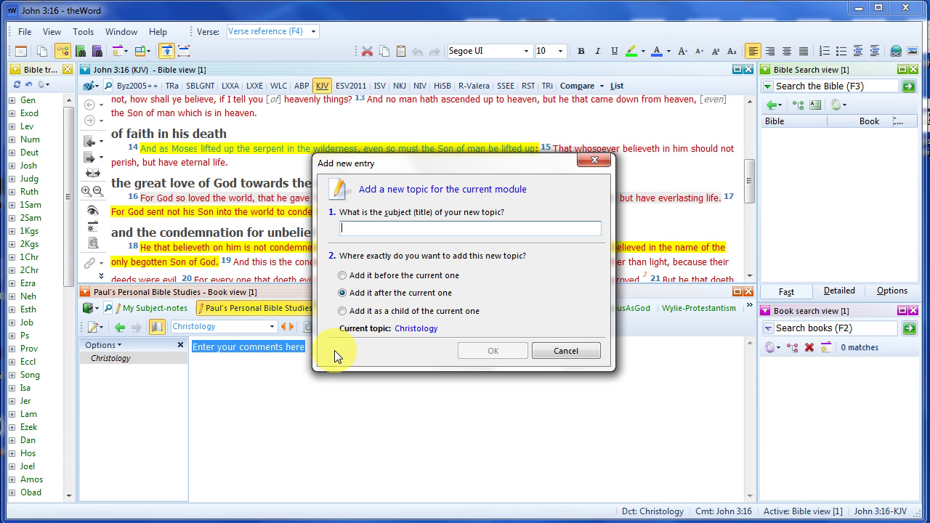
{"action": "type", "text": "Who Is Je"}
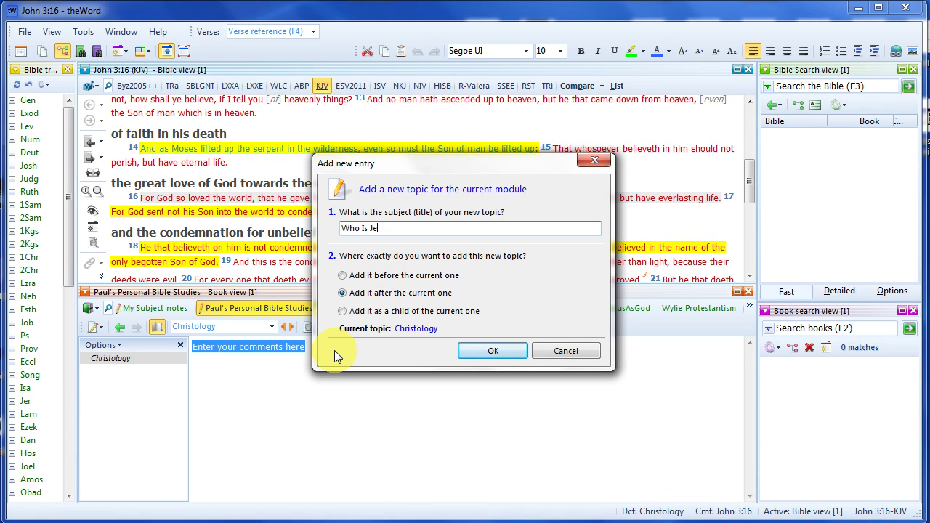
{"action": "type", "text": "sus?"}
{"action": "left_click", "coordinate": [343, 311]}
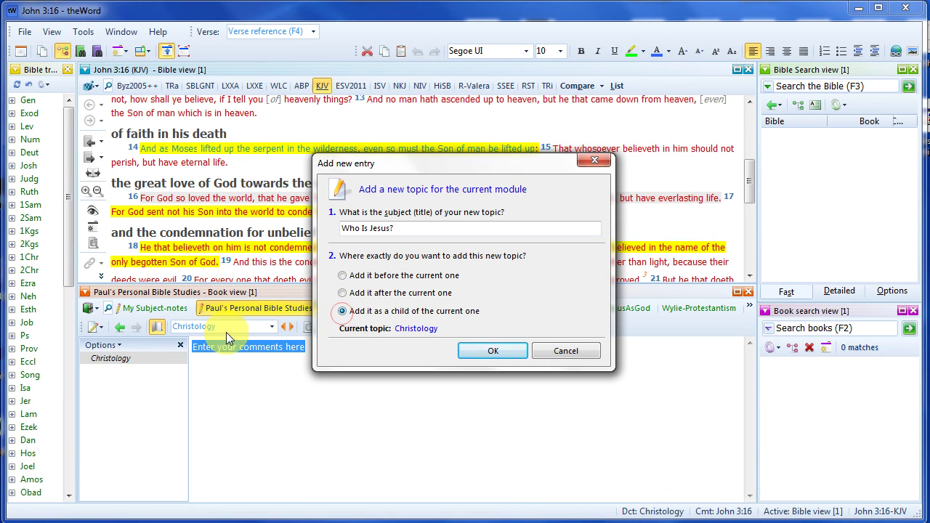
{"action": "left_click", "coordinate": [476, 349]}
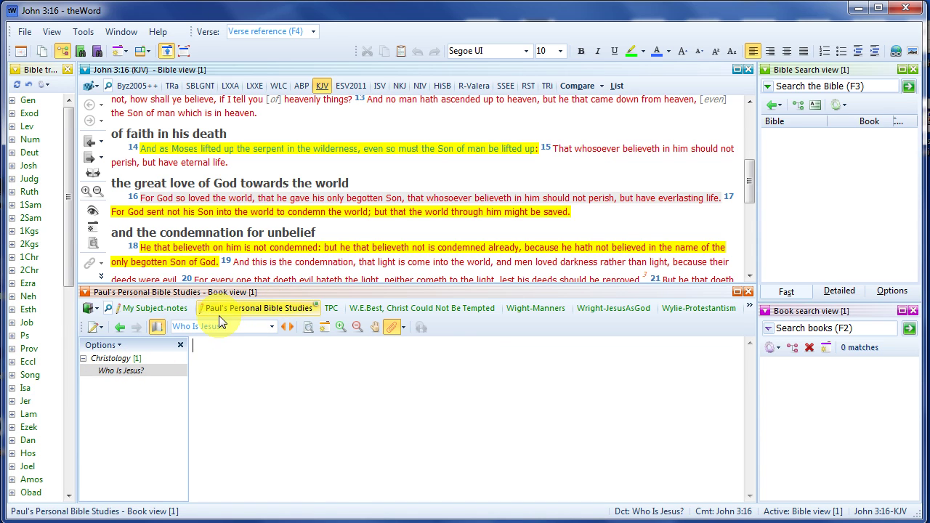
Add a second child topic under Christology titled "The Deity of Christ".
{"action": "left_click", "coordinate": [116, 360]}
{"action": "right_click", "coordinate": [120, 361]}
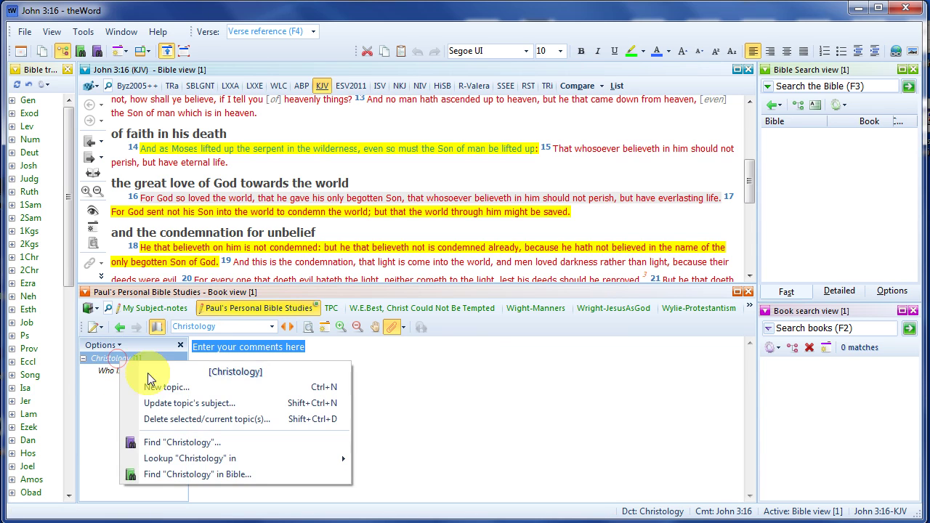
{"action": "left_click", "coordinate": [169, 384]}
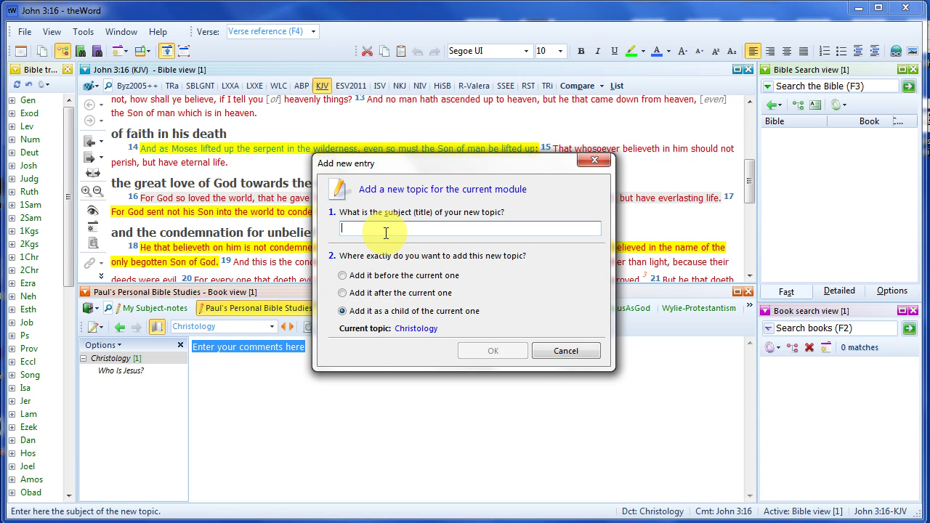
{"action": "type", "text": "The Deity of Christ"}
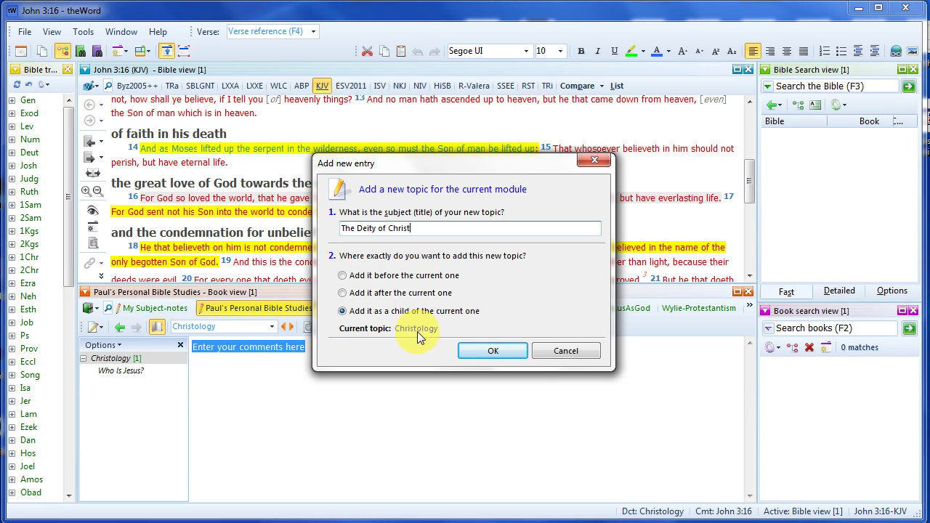
{"action": "left_click", "coordinate": [492, 350]}
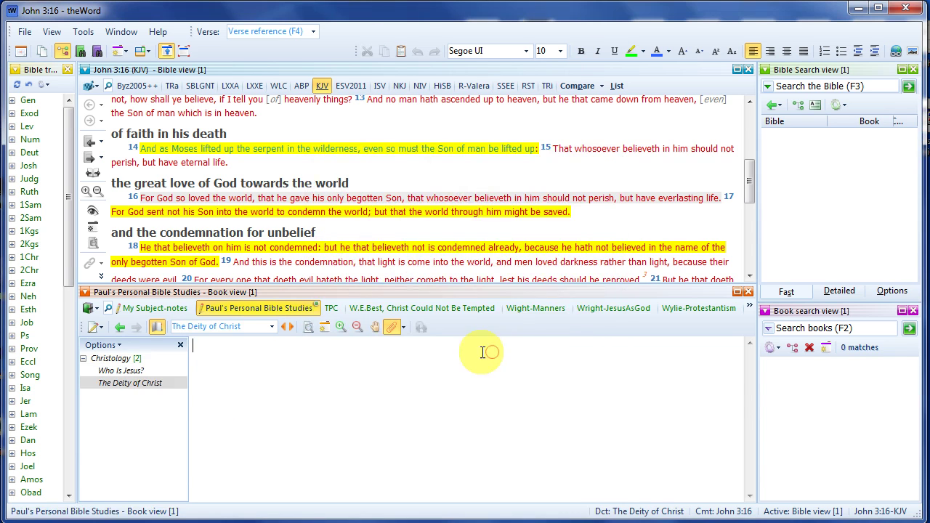
Open the "Who Is Jesus?" topic and switch between the Bible view and the book view to compare their formatting tools.
{"action": "left_click", "coordinate": [119, 370]}
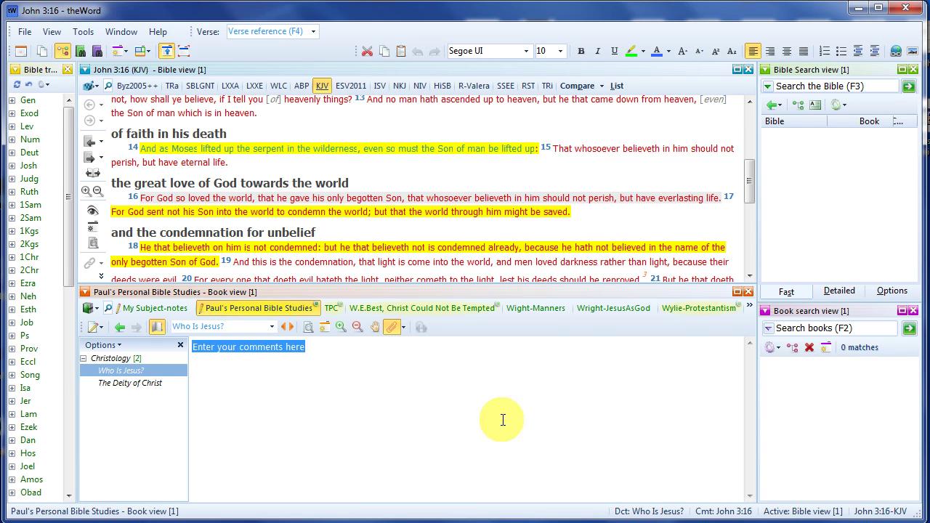
{"action": "left_click", "coordinate": [218, 309]}
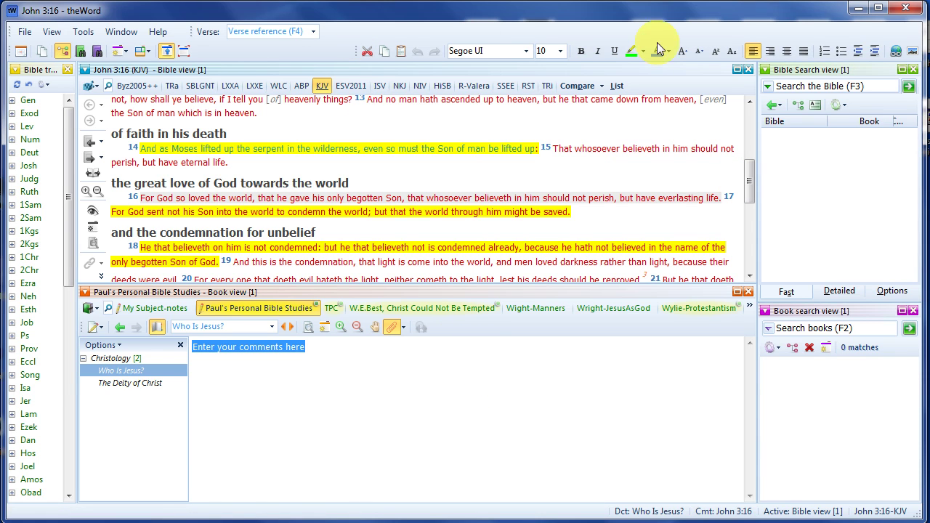
{"action": "left_click", "coordinate": [302, 72]}
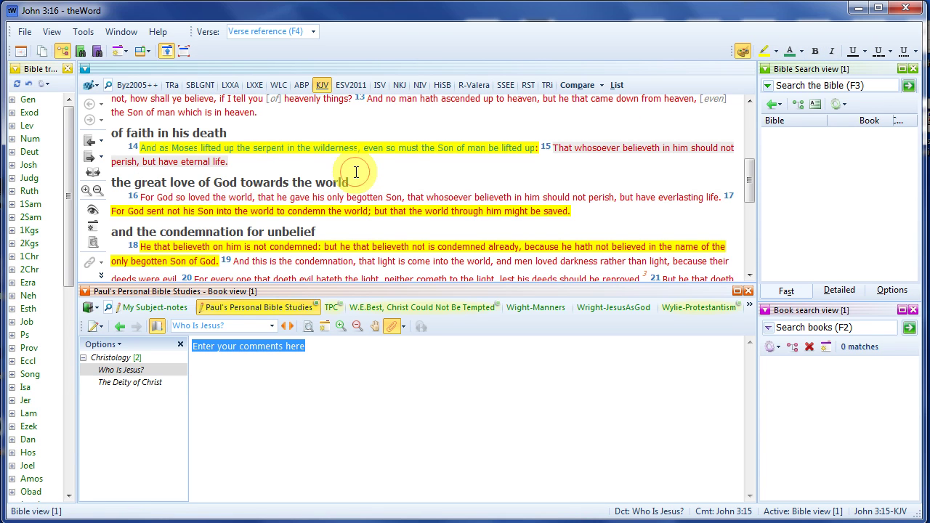
{"action": "scroll", "coordinate": [356, 171], "scroll_direction": "down", "scroll_amount": 4}
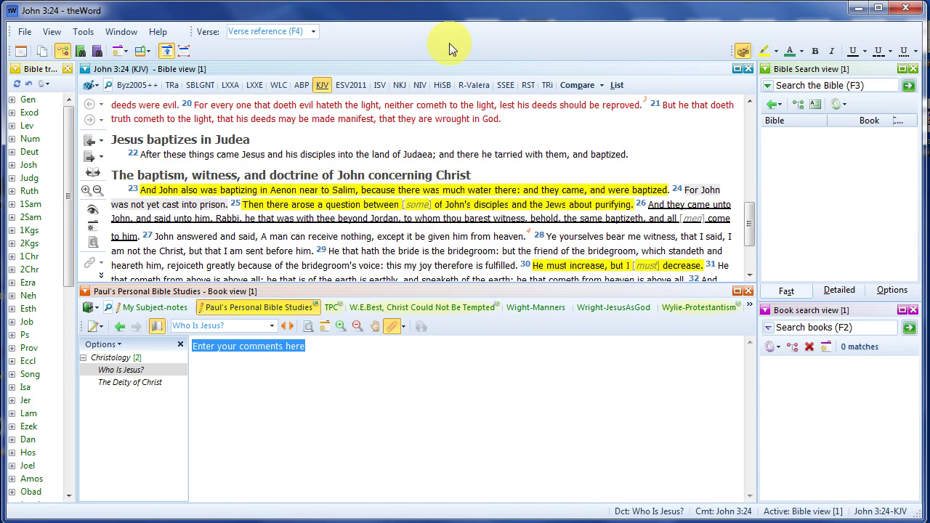
{"action": "left_click", "coordinate": [327, 291]}
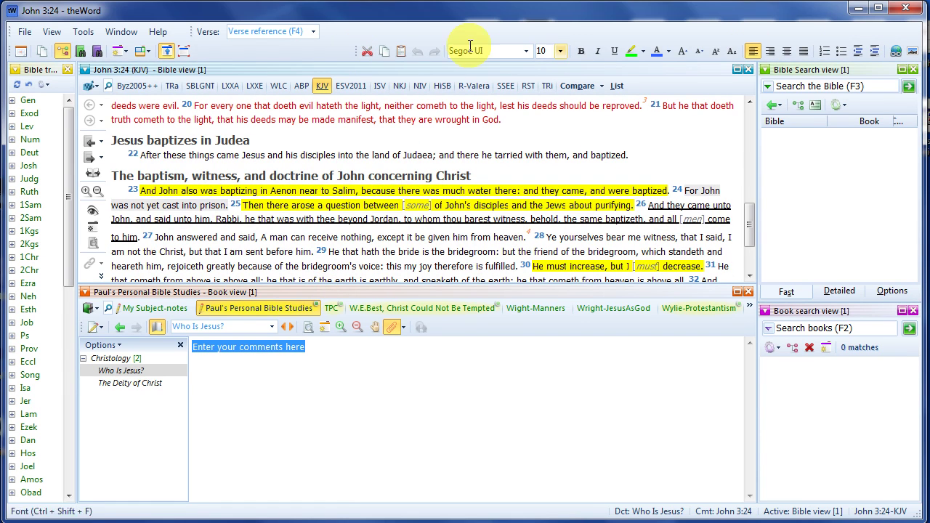
Hide the Formatting toolbar, show it again, and check its entry in the list of available toolbars.
{"action": "right_click", "coordinate": [339, 30]}
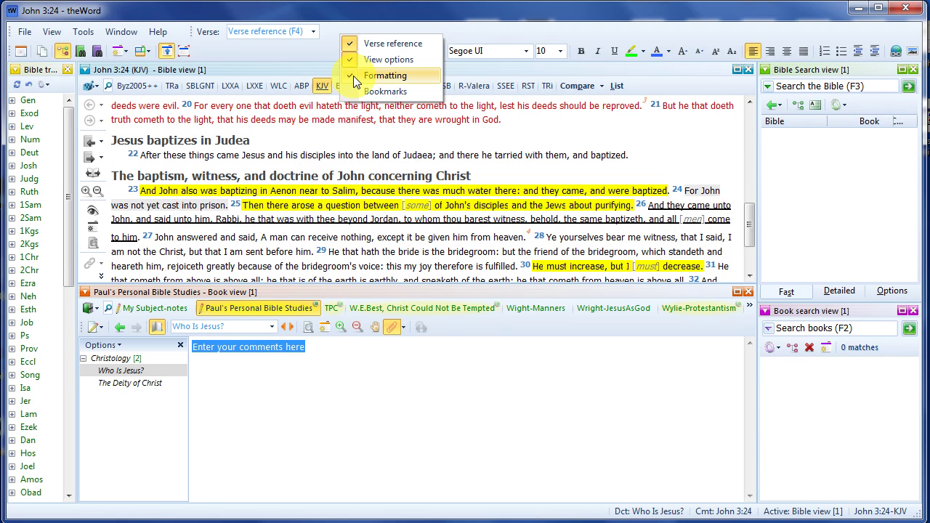
{"action": "left_click", "coordinate": [385, 75]}
{"action": "right_click", "coordinate": [361, 38]}
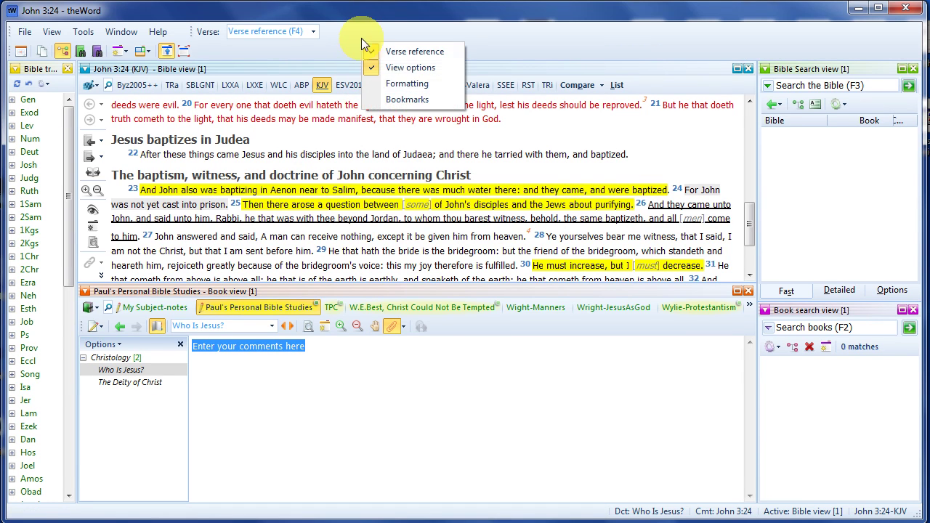
{"action": "left_click", "coordinate": [393, 83]}
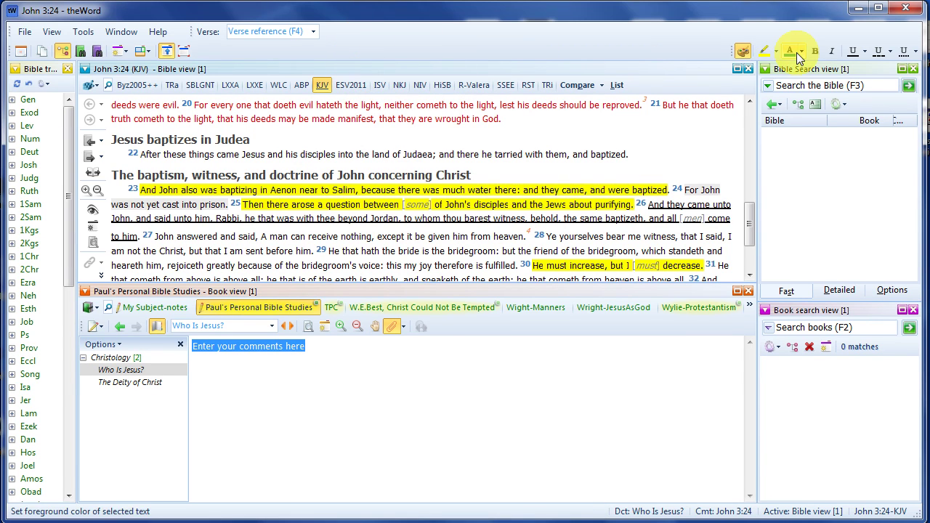
{"action": "left_click", "coordinate": [51, 33]}
{"action": "mouse_move", "coordinate": [131, 50]}
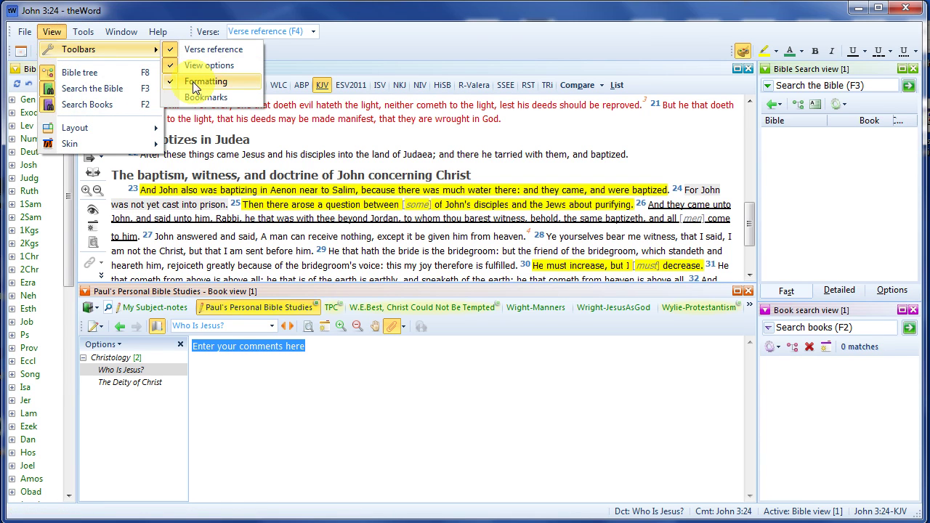
{"action": "left_click", "coordinate": [414, 40]}
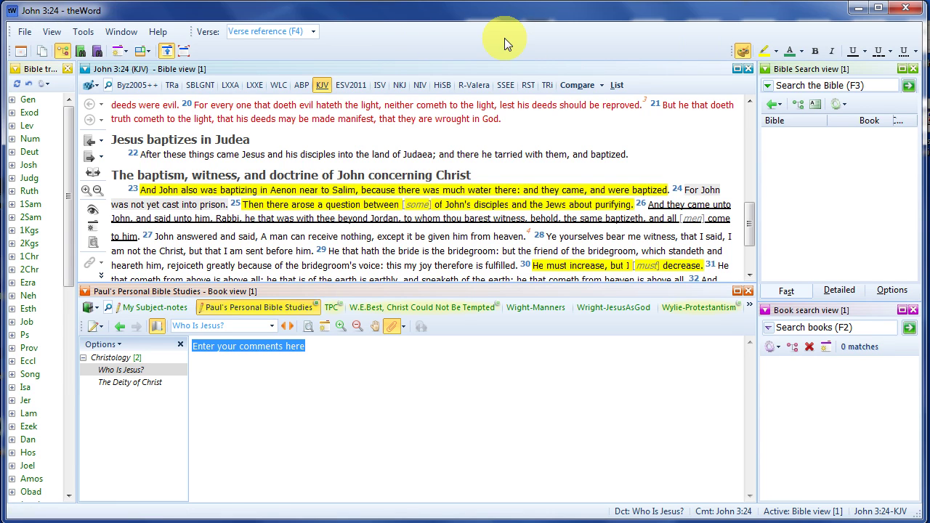
Replace the placeholder comment in the "Who Is Jesus?" topic with the title text "Who Is Jesus?".
{"action": "left_click", "coordinate": [343, 289]}
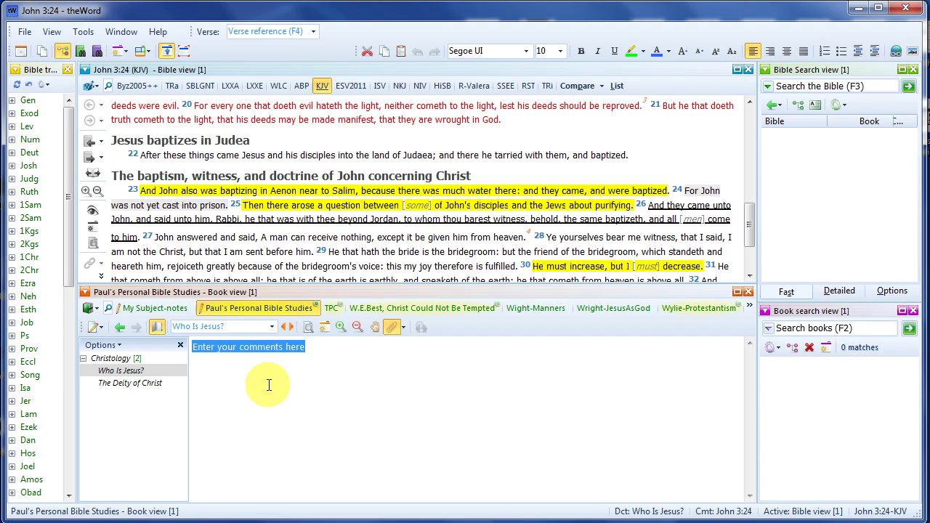
{"action": "left_click", "coordinate": [233, 351]}
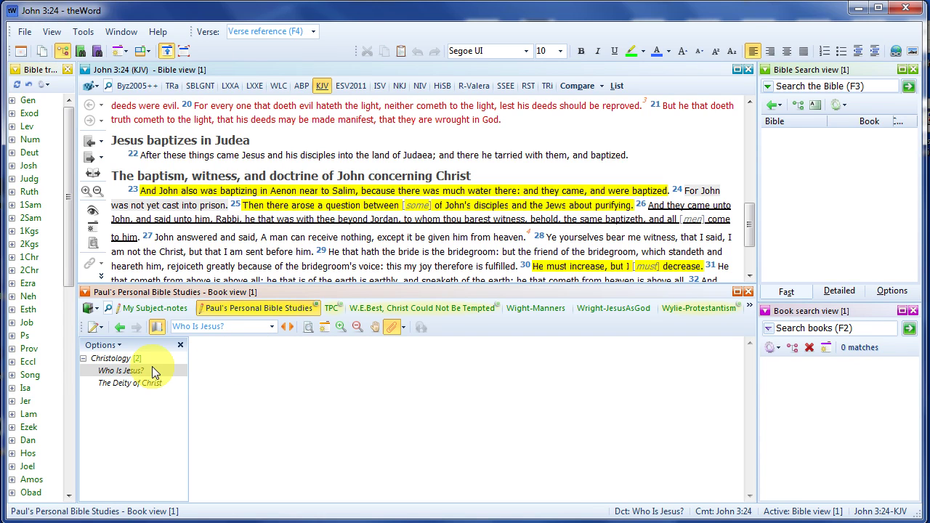
{"action": "left_click", "coordinate": [149, 367]}
{"action": "left_click", "coordinate": [237, 355]}
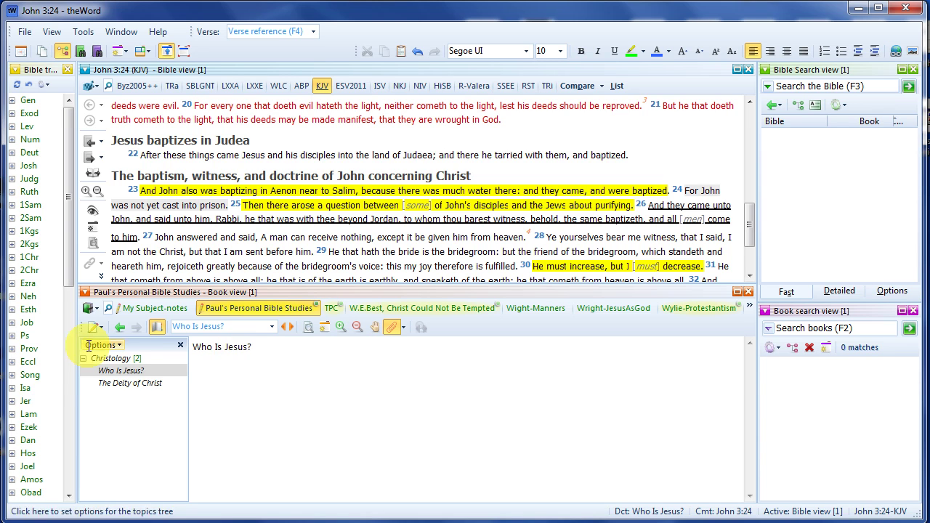
Format the "Who Is Jesus?" title in the topic text as bold, size 18 and centred.
{"action": "left_click_drag", "start_coordinate": [258, 351], "coordinate": [182, 355]}
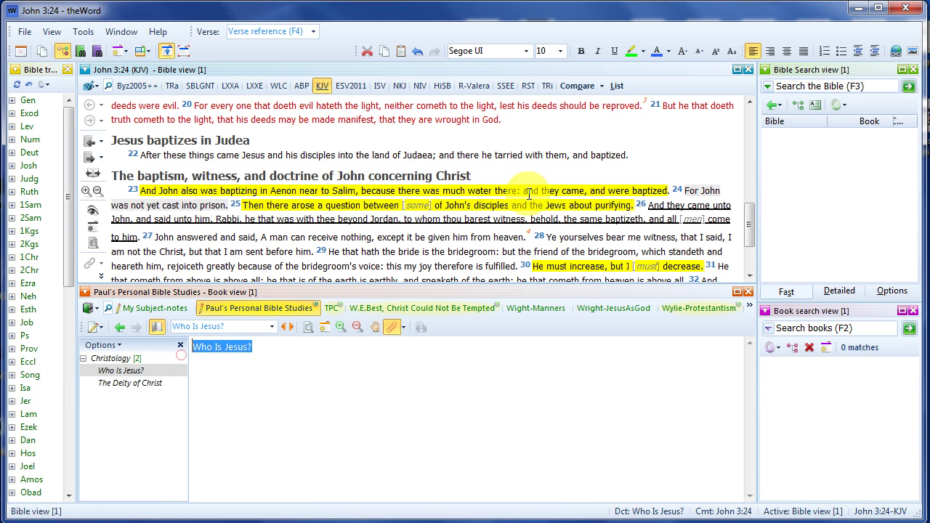
{"action": "left_click", "coordinate": [582, 51]}
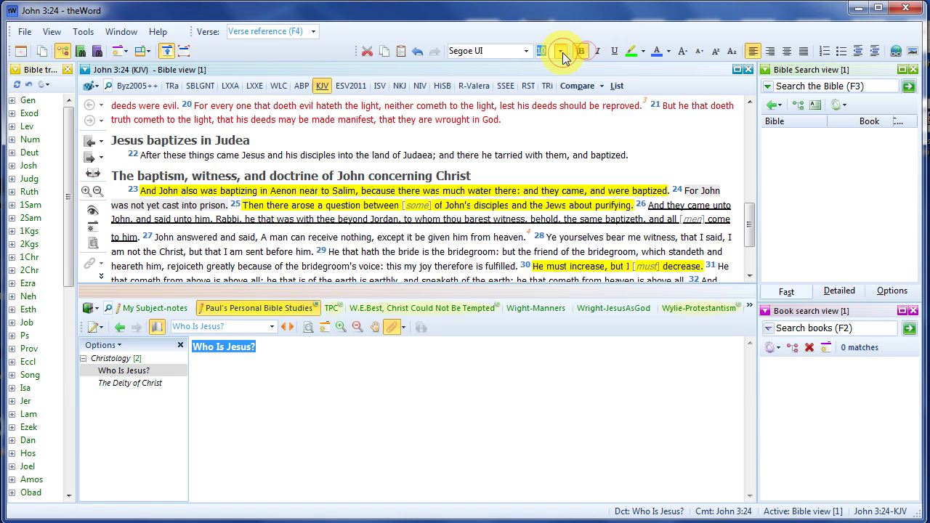
{"action": "left_click", "coordinate": [560, 51]}
{"action": "left_click", "coordinate": [549, 142]}
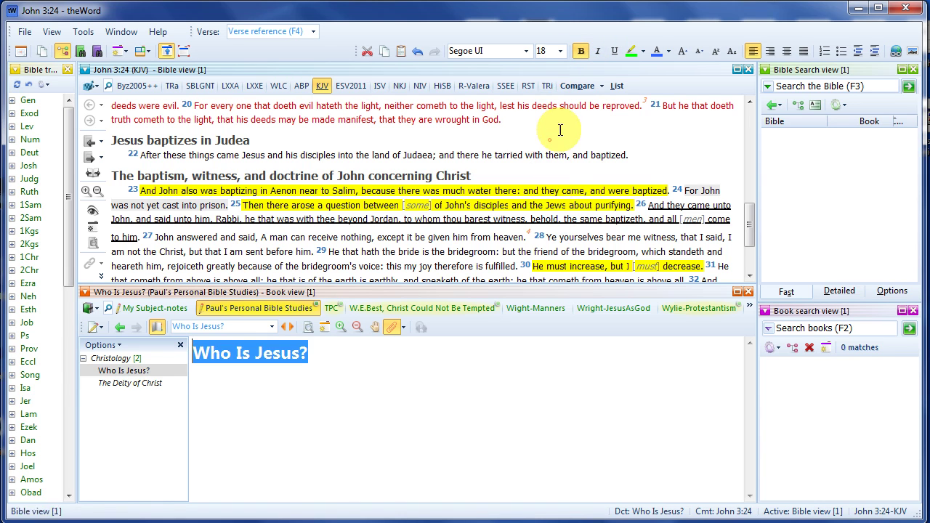
{"action": "left_click", "coordinate": [786, 51]}
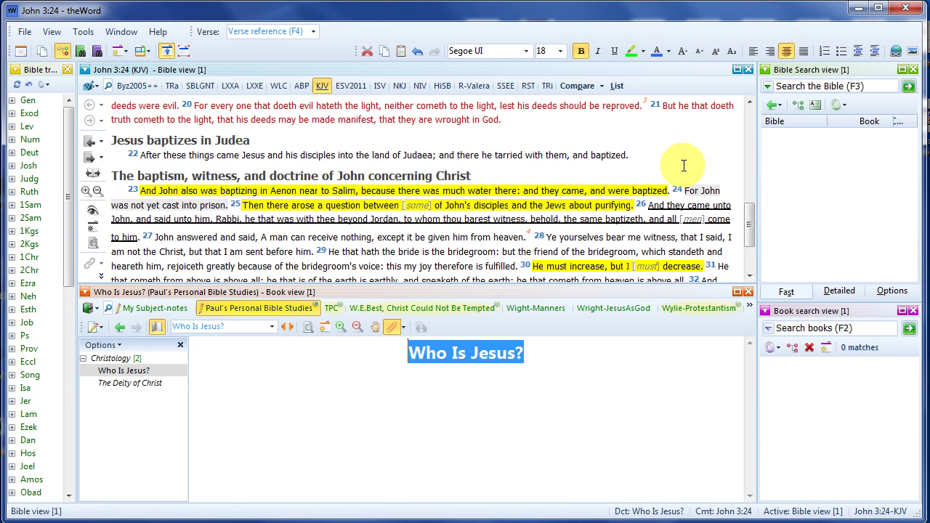
Below the title, add a left-aligned, bold, size 10 line "This is a Heading" and a non-bold line "This is the first line of text".
{"action": "left_click", "coordinate": [533, 349]}
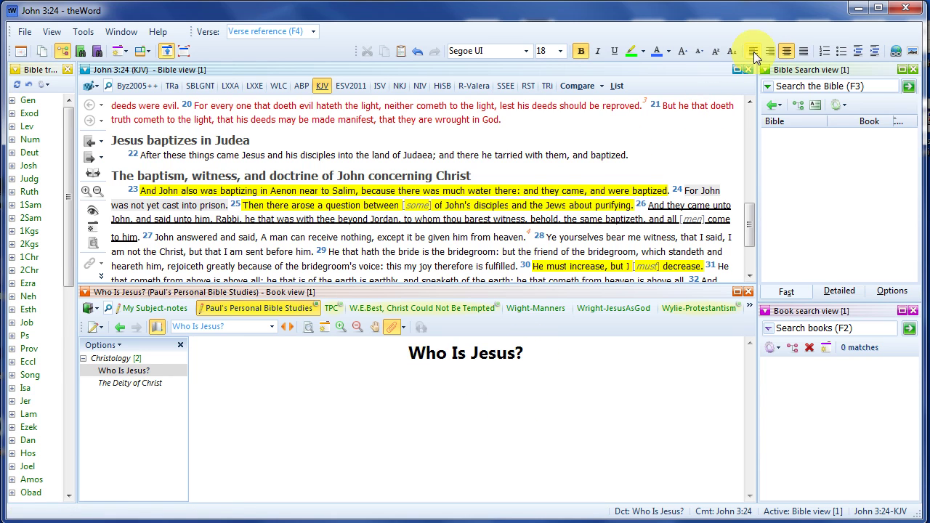
{"action": "left_click", "coordinate": [265, 390]}
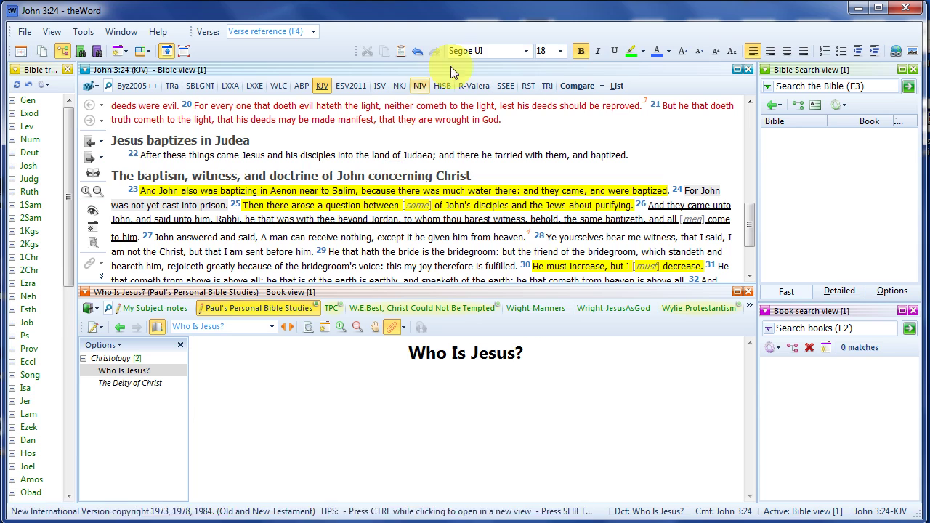
{"action": "left_click", "coordinate": [563, 53]}
{"action": "left_click", "coordinate": [544, 85]}
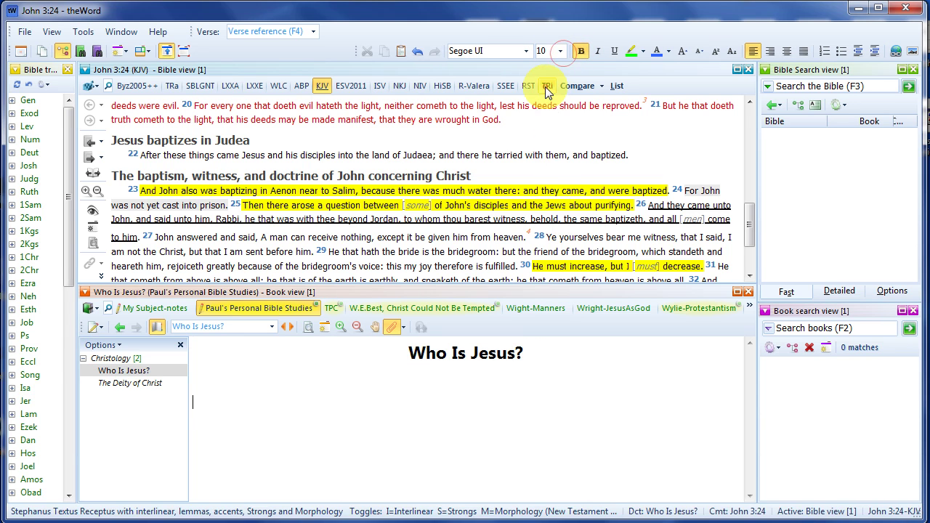
{"action": "left_click", "coordinate": [580, 54]}
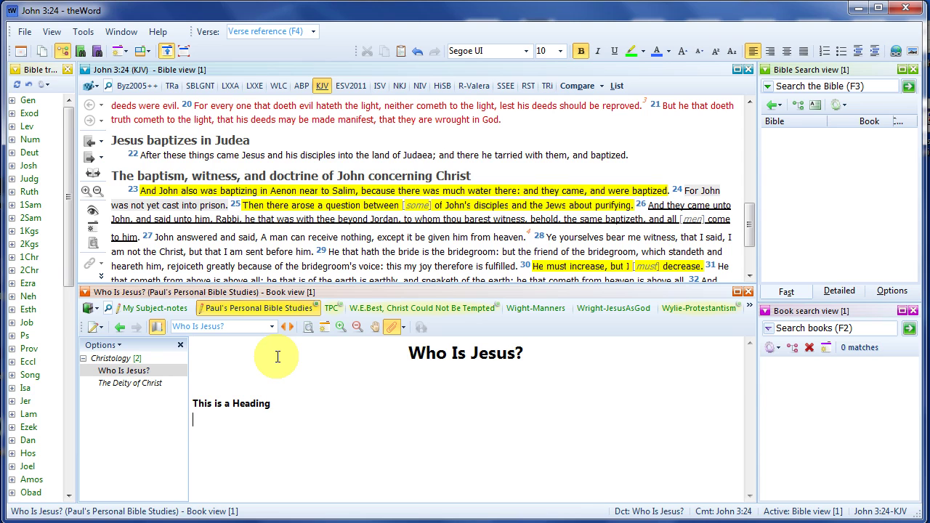
{"action": "left_click", "coordinate": [579, 52]}
{"action": "type", "text": "his is the first line of text"}
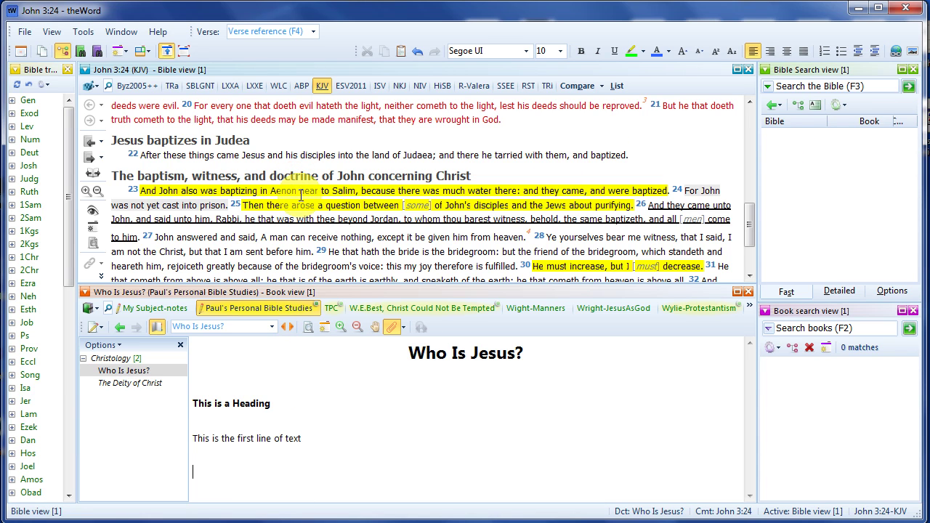
Go to Hebrews 1:1 in the KJV Bible view.
{"action": "left_click", "coordinate": [302, 154]}
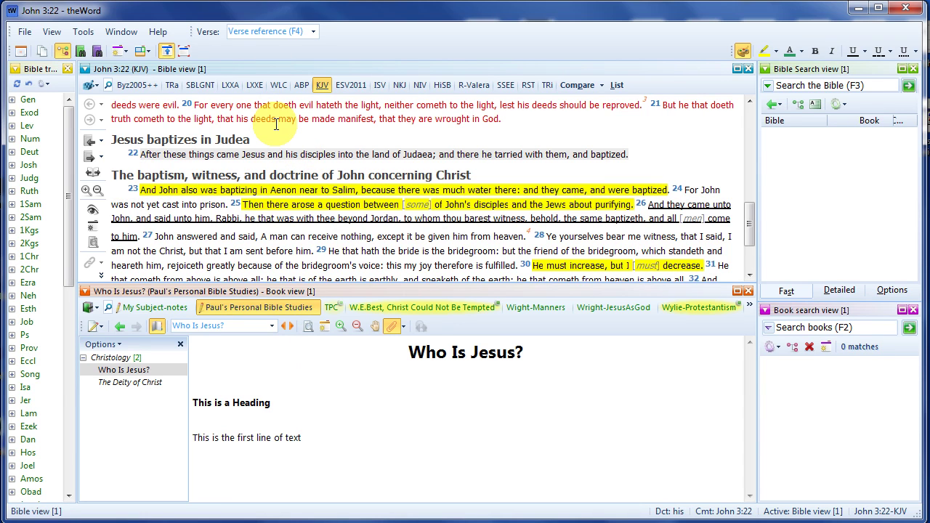
{"action": "key", "text": "F4"}
{"action": "type", "text": "heb"}
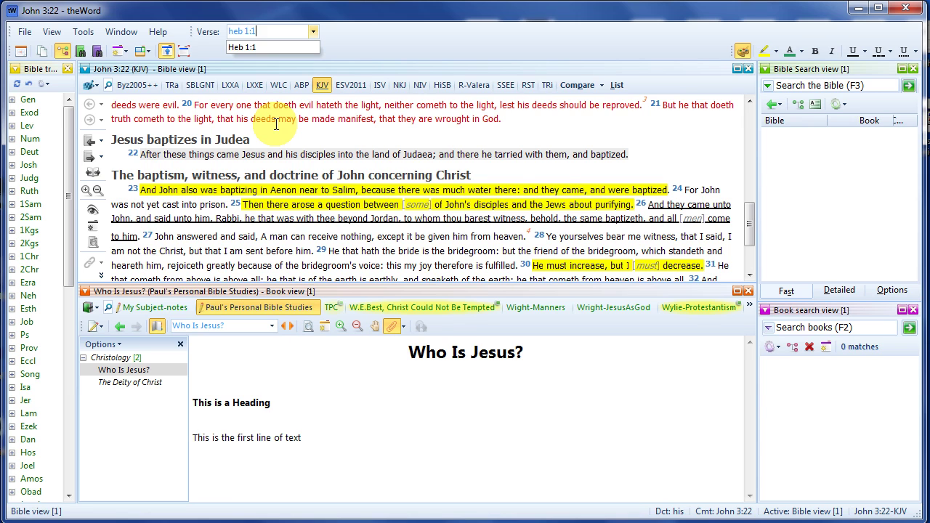
{"action": "type", "text": " 1:1"}
{"action": "key", "text": "Return"}
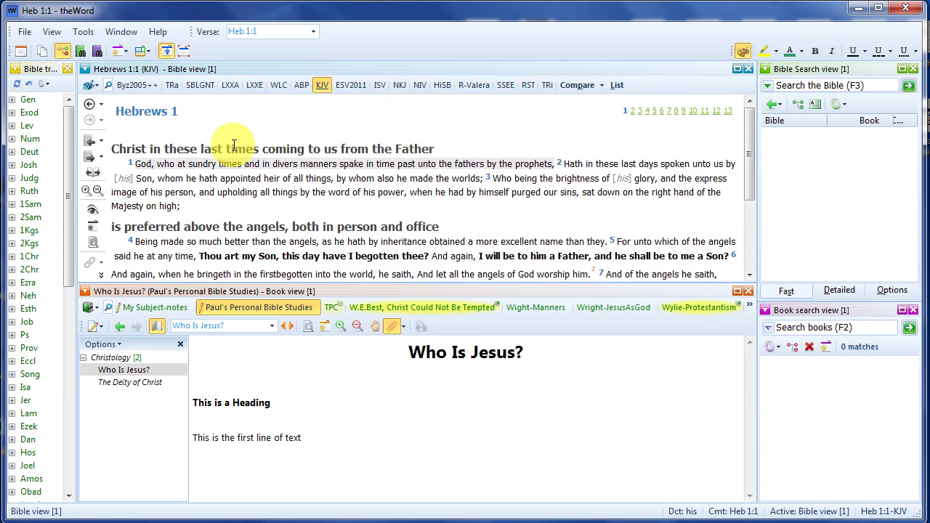
Copy Hebrews 1:1-3 from the Bible view and paste it below the first line of text in the topic, followed by a new line.
{"action": "right_click", "coordinate": [220, 164]}
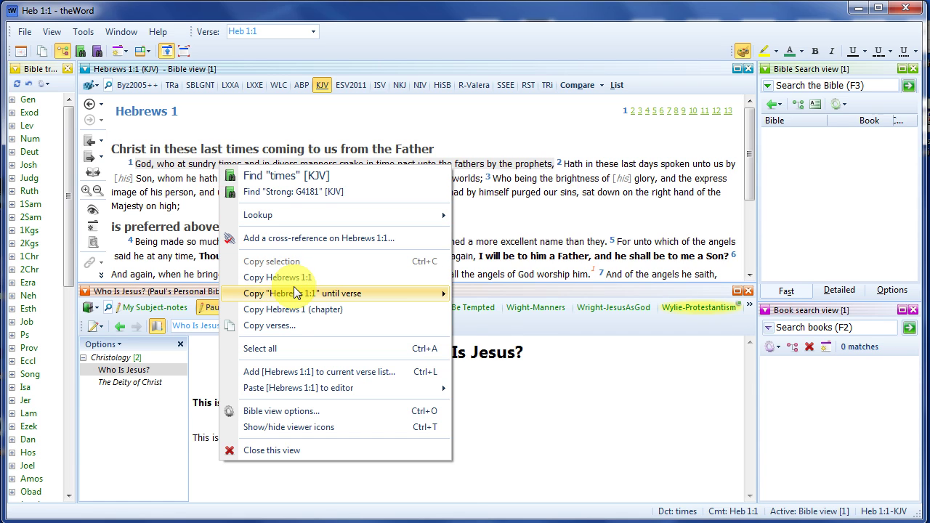
{"action": "mouse_move", "coordinate": [313, 291]}
{"action": "left_click", "coordinate": [458, 312]}
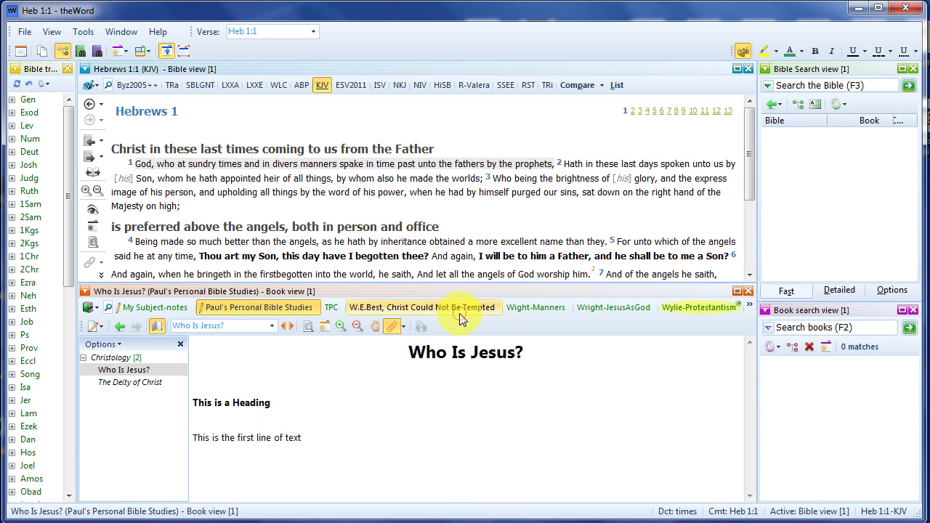
{"action": "left_click", "coordinate": [207, 467]}
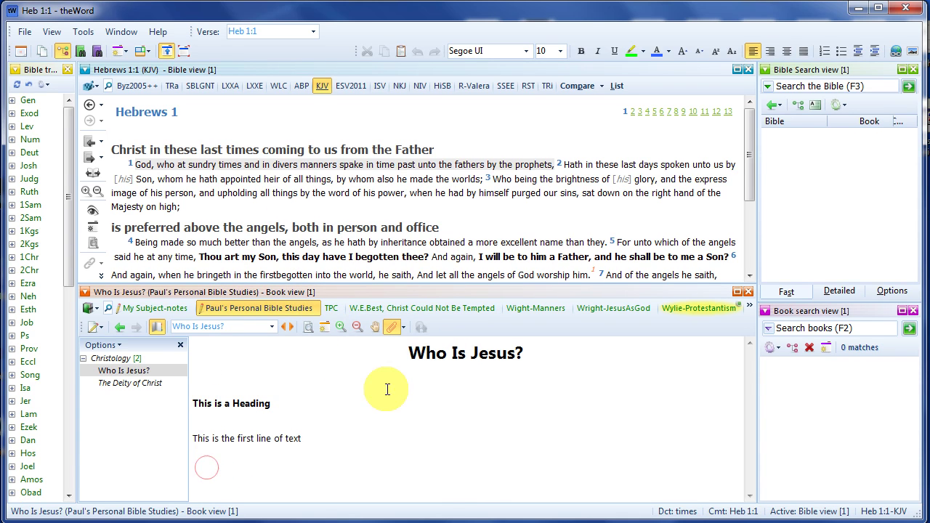
{"action": "right_click", "coordinate": [197, 471]}
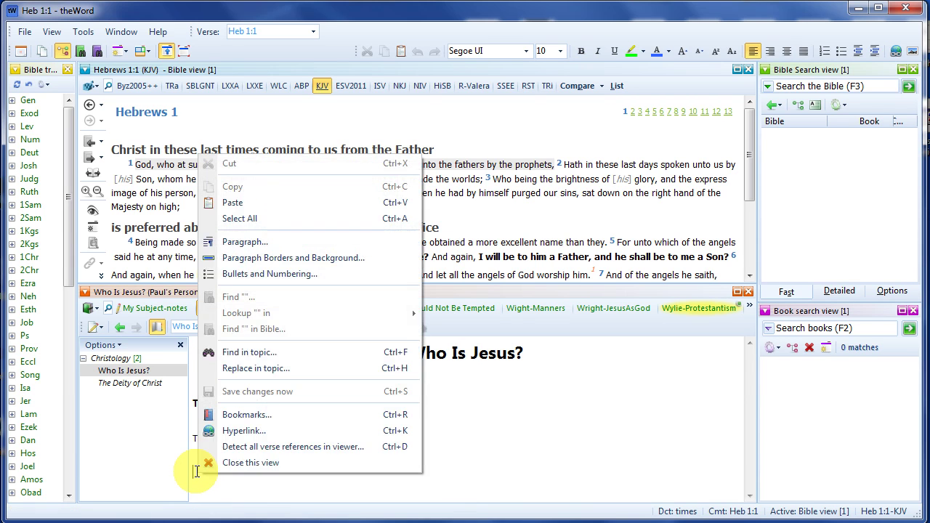
{"action": "left_click", "coordinate": [248, 204]}
{"action": "scroll", "coordinate": [477, 394], "scroll_direction": "down", "scroll_amount": 1}
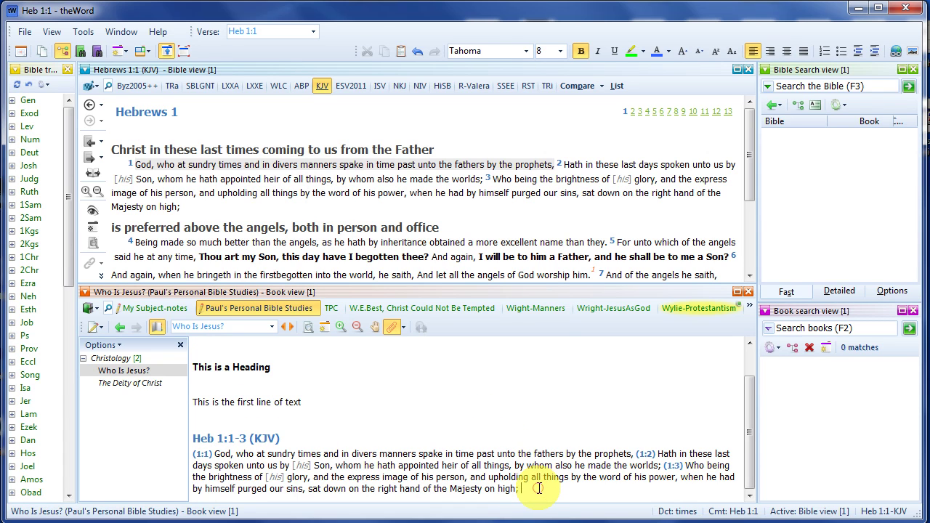
{"action": "key", "text": "Return"}
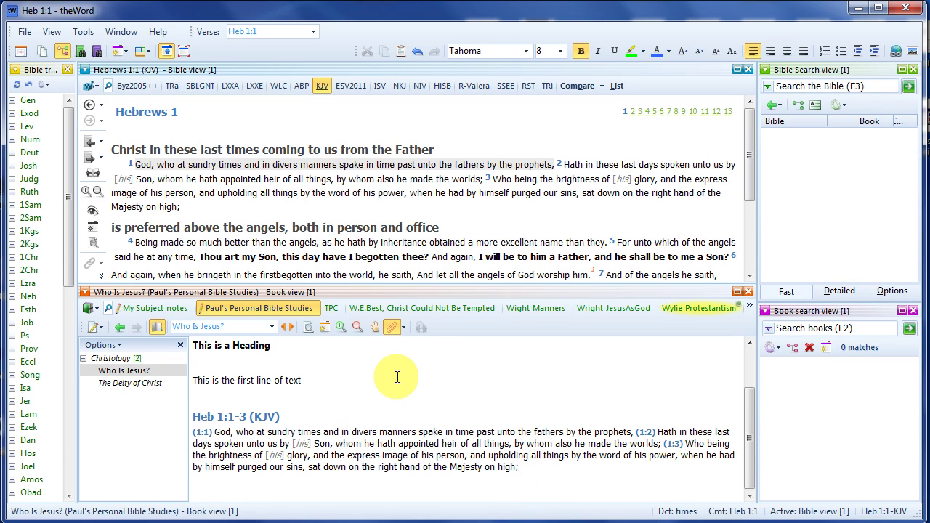
Switch the Bible view to verse lists and load the "In the Name of Jesus" list.
{"action": "left_click", "coordinate": [616, 86]}
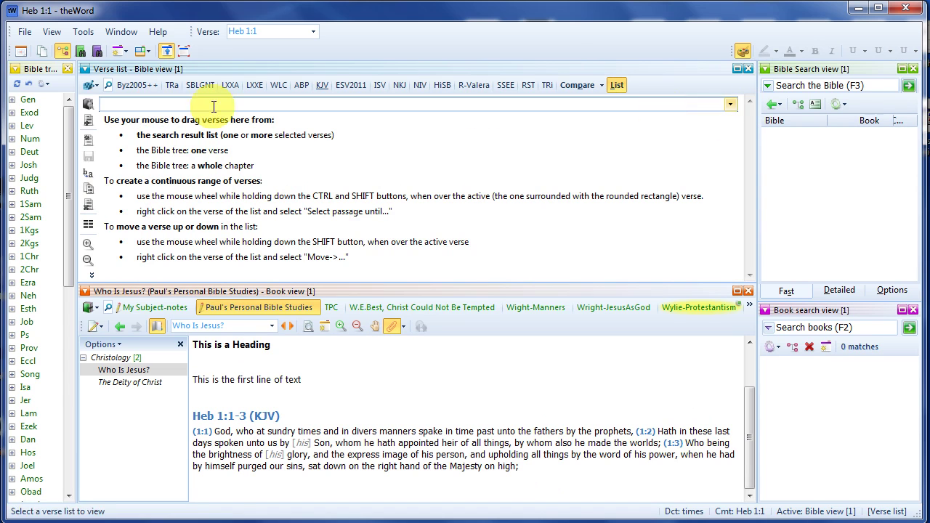
{"action": "left_click", "coordinate": [731, 104]}
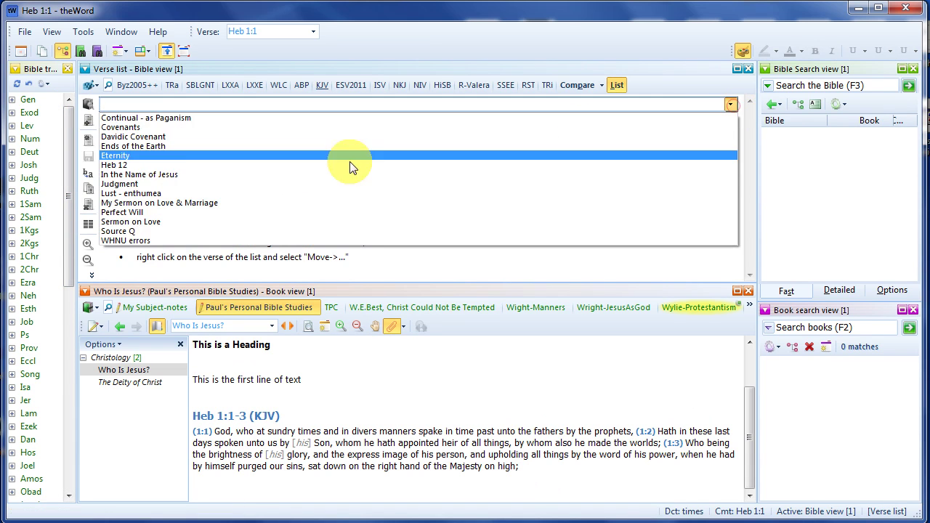
{"action": "left_click", "coordinate": [283, 174]}
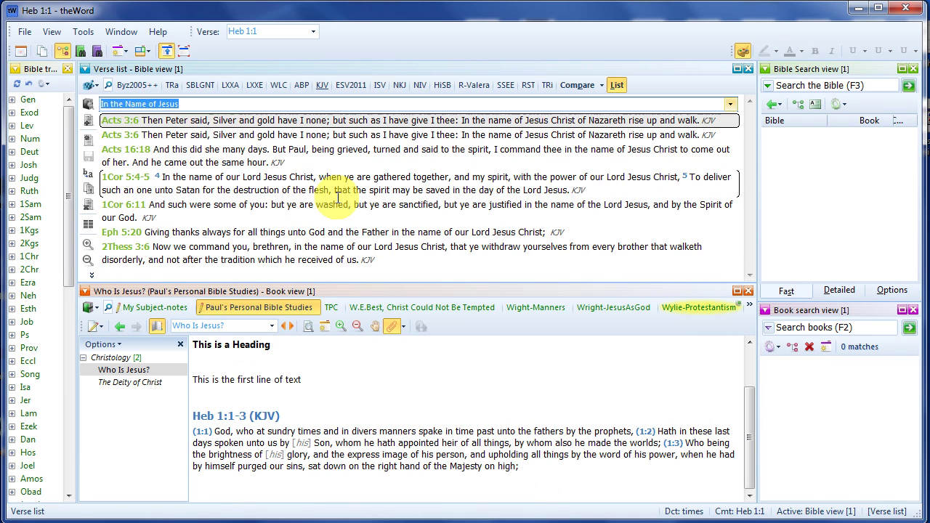
Copy the content of the "In the Name of Jesus" verse list as is and paste it below the Hebrews passage in the topic.
{"action": "left_click", "coordinate": [254, 490]}
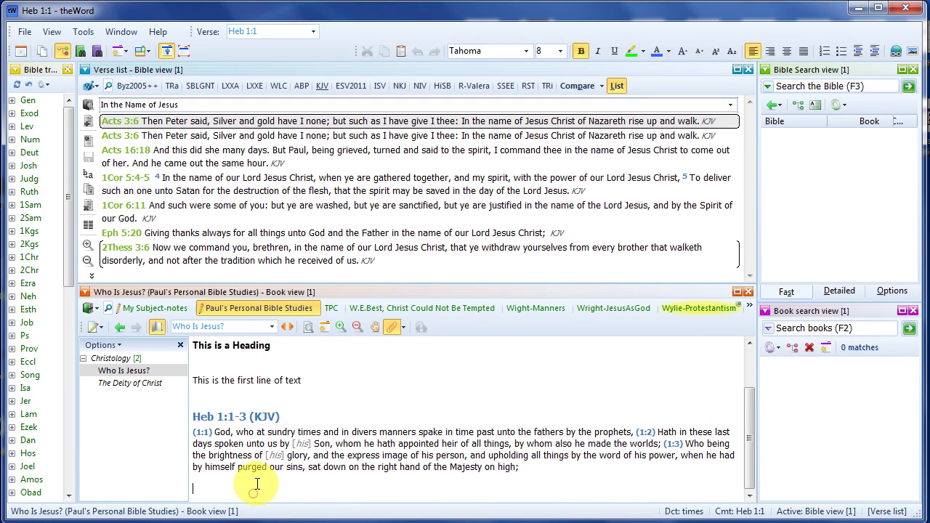
{"action": "key", "text": "Return"}
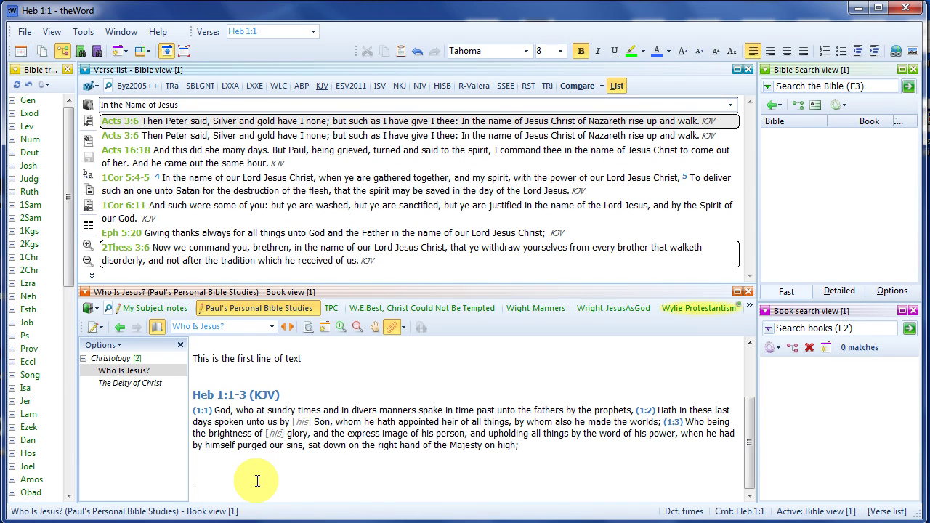
{"action": "left_click", "coordinate": [87, 191]}
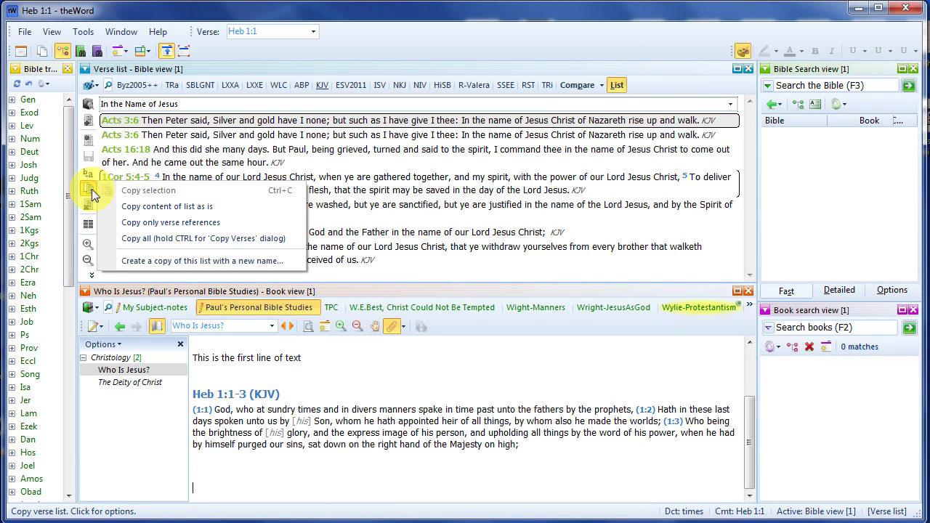
{"action": "left_click", "coordinate": [131, 210]}
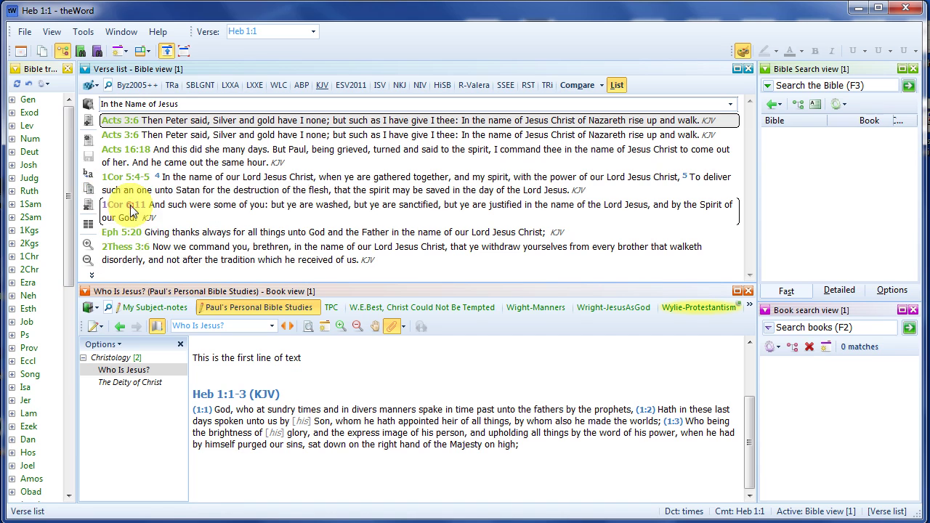
{"action": "left_click", "coordinate": [202, 477]}
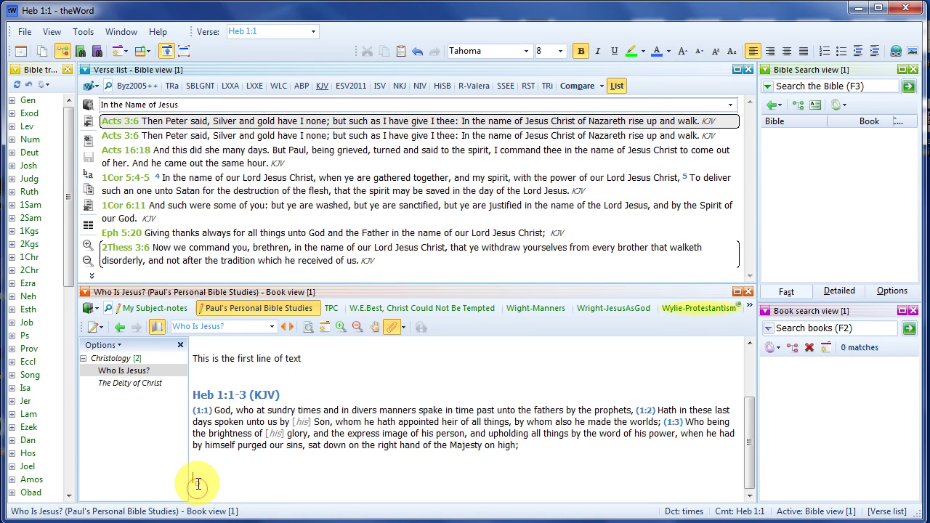
{"action": "key", "text": "ctrl+v"}
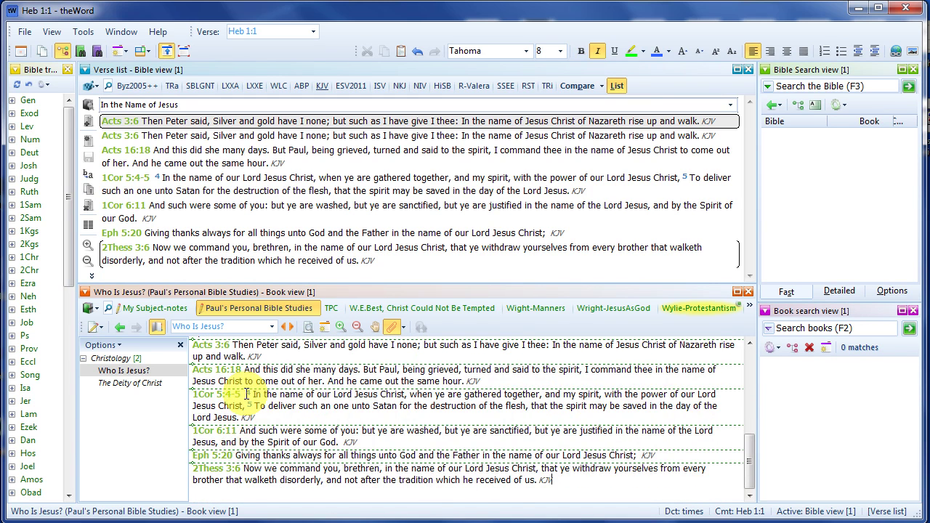
Detect all verse references in the "Who Is Jesus?" topic so the pasted references turn into links.
{"action": "scroll", "coordinate": [232, 407], "scroll_direction": "up", "scroll_amount": 5}
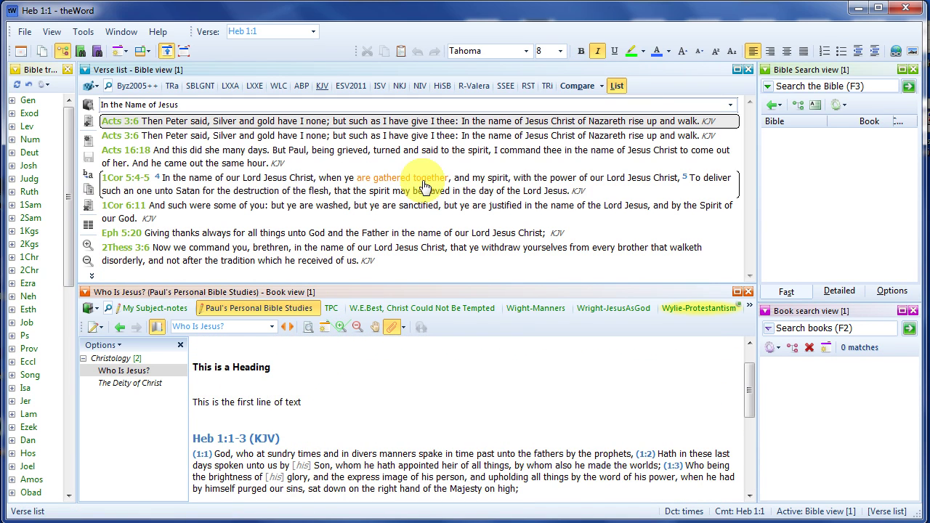
{"action": "scroll", "coordinate": [244, 396], "scroll_direction": "down", "scroll_amount": 5}
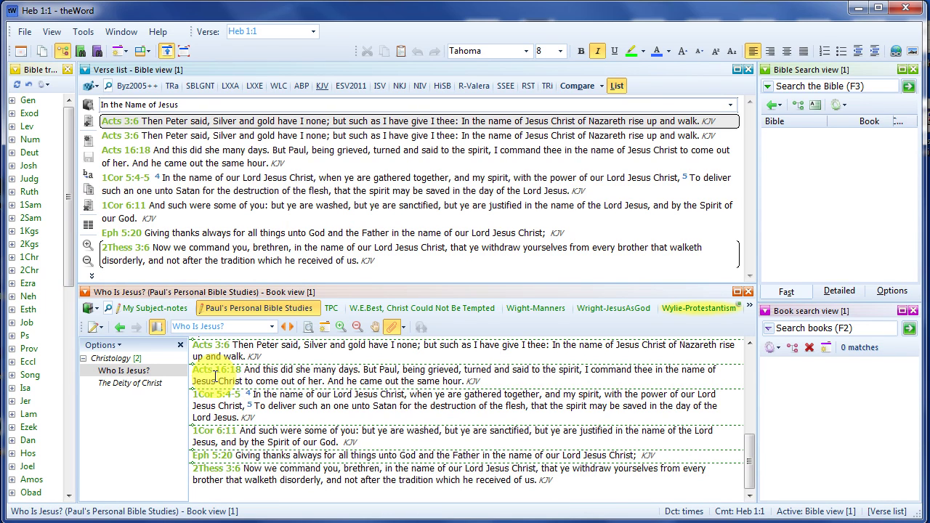
{"action": "right_click", "coordinate": [277, 371]}
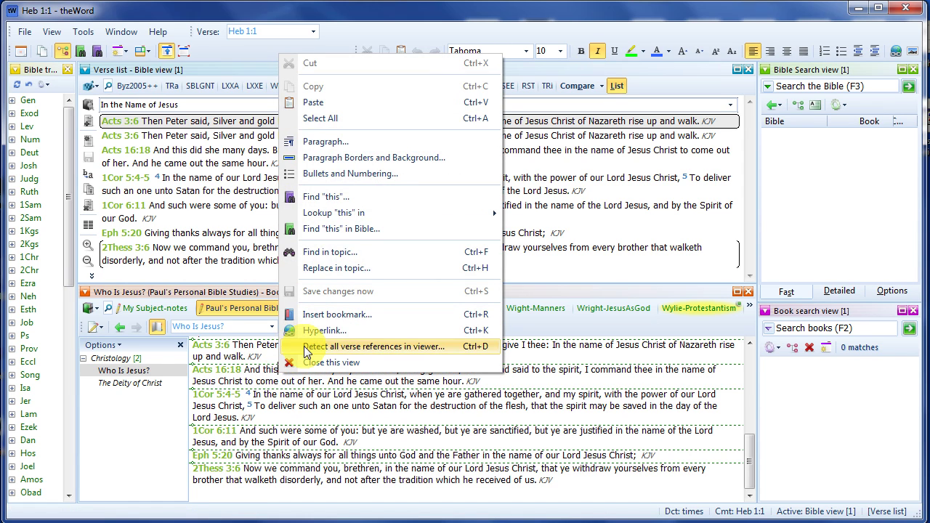
{"action": "left_click", "coordinate": [465, 345]}
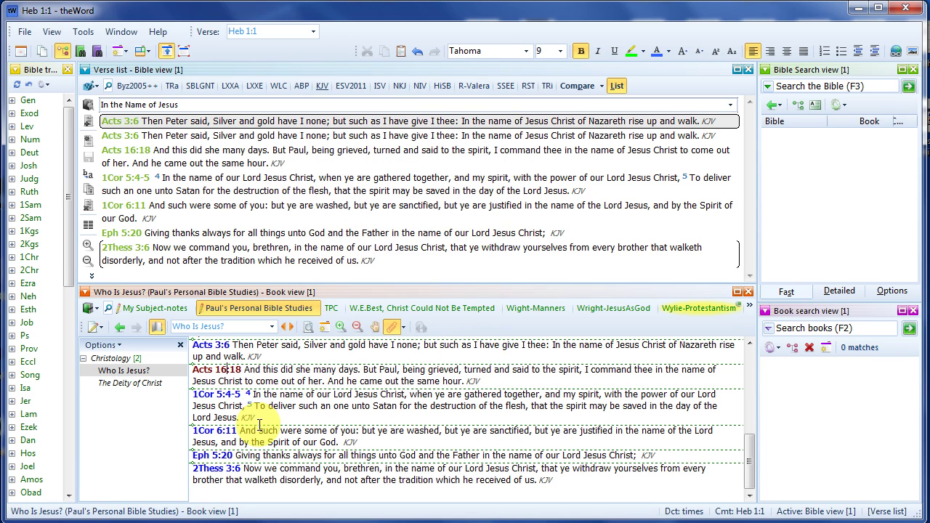
Preview the 1Cor 5:4-5 link, and follow the 1Cor 5:4-5 and 1Cor 6:11 links into the Bible view.
{"action": "mouse_move", "coordinate": [205, 401]}
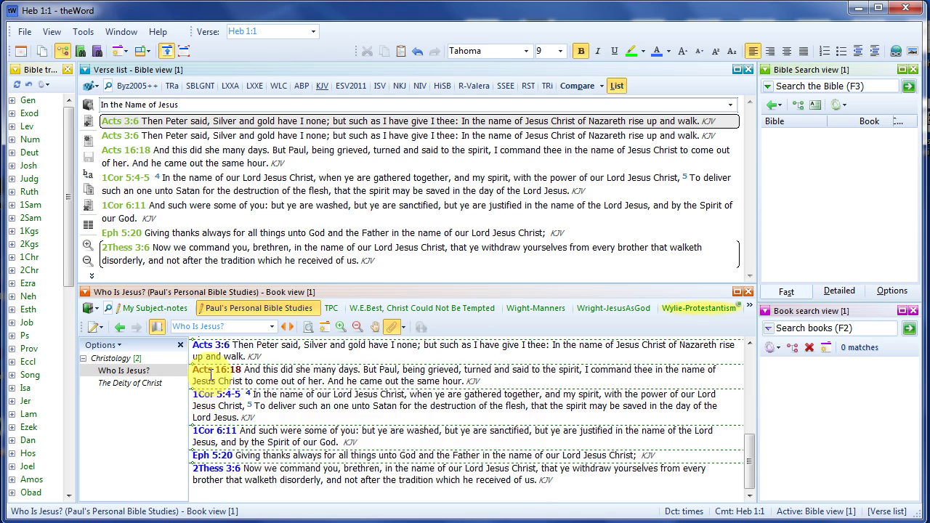
{"action": "mouse_move", "coordinate": [212, 379]}
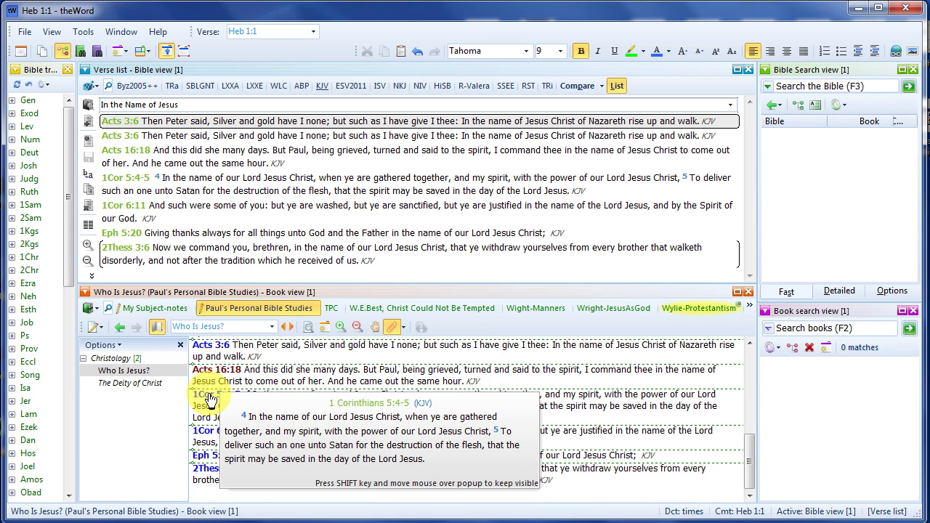
{"action": "left_click", "coordinate": [209, 400]}
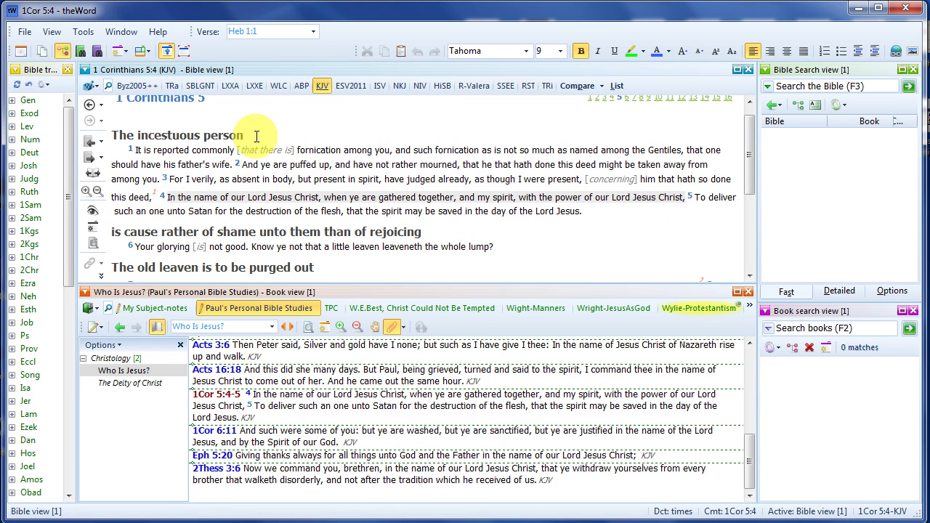
{"action": "left_click", "coordinate": [202, 432]}
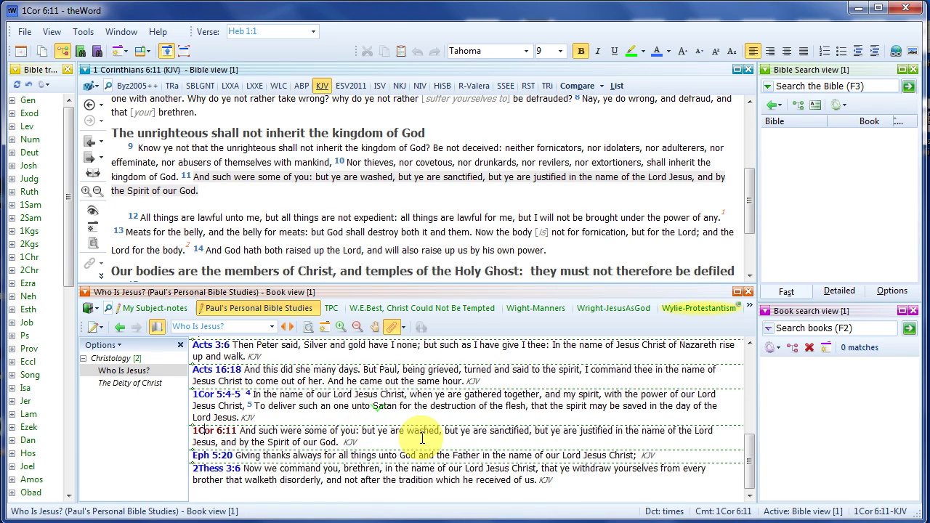
Insert a hyperlink to Hebrews 1:1 in the ESV Bible module on a new line below the pasted verse list.
{"action": "left_click", "coordinate": [559, 475]}
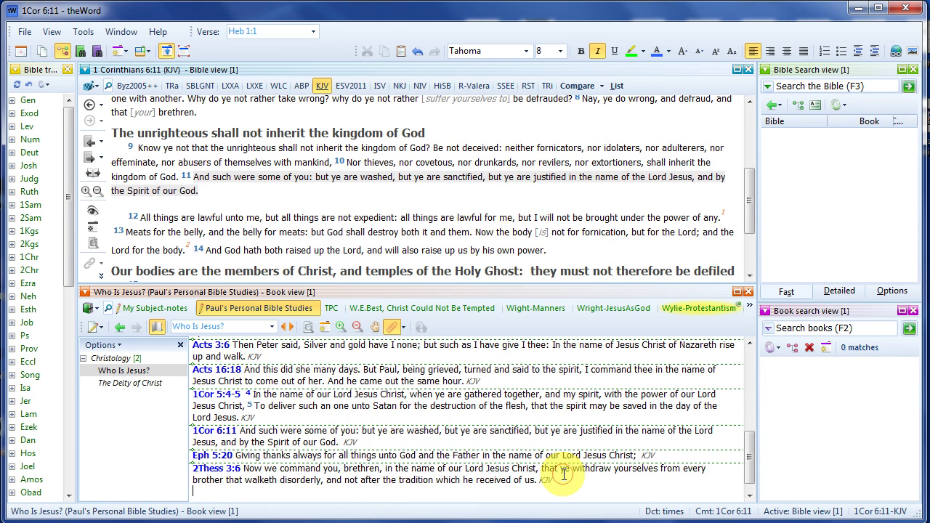
{"action": "key", "text": "Return"}
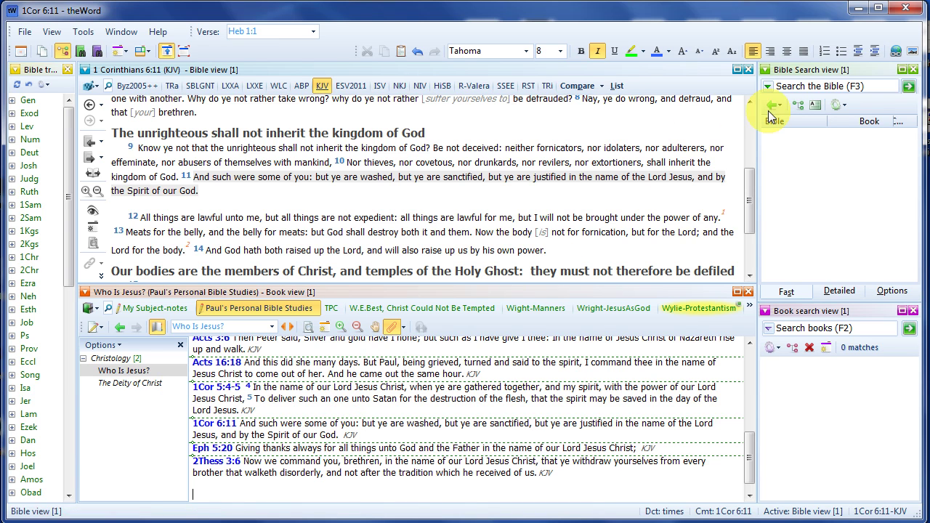
{"action": "left_click", "coordinate": [898, 56]}
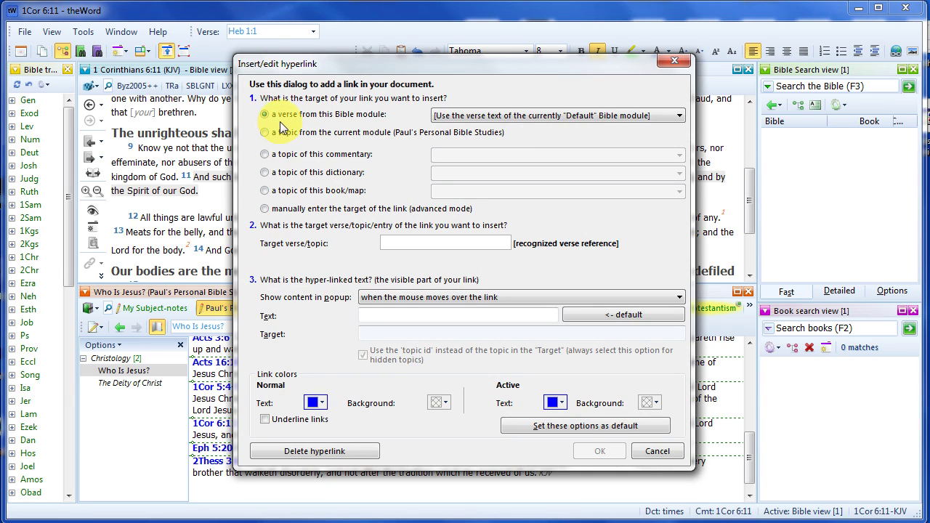
{"action": "left_click", "coordinate": [504, 115]}
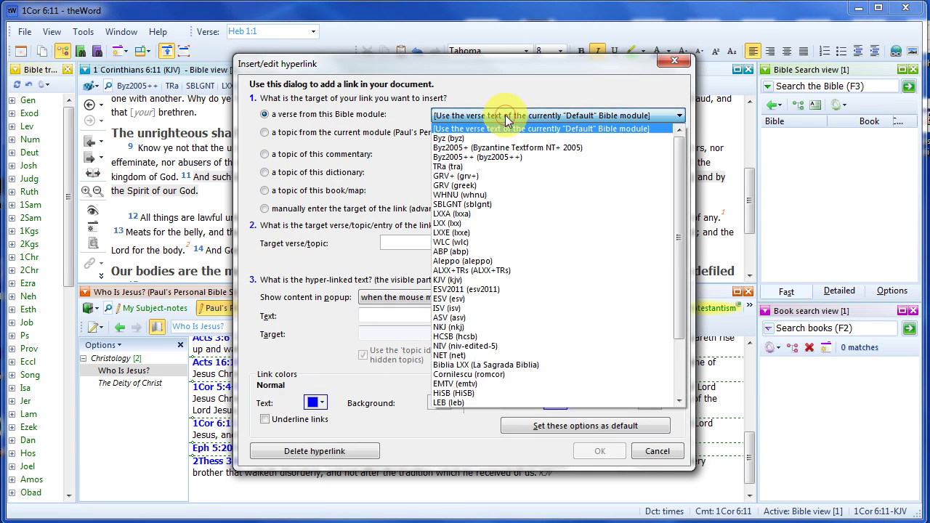
{"action": "left_click", "coordinate": [458, 299]}
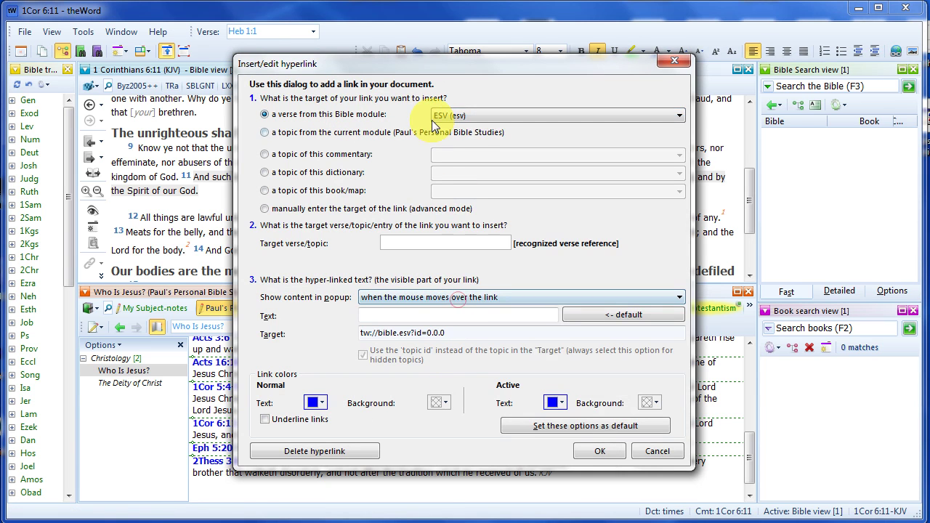
{"action": "left_click", "coordinate": [407, 244]}
{"action": "type", "text": "Hebrews"}
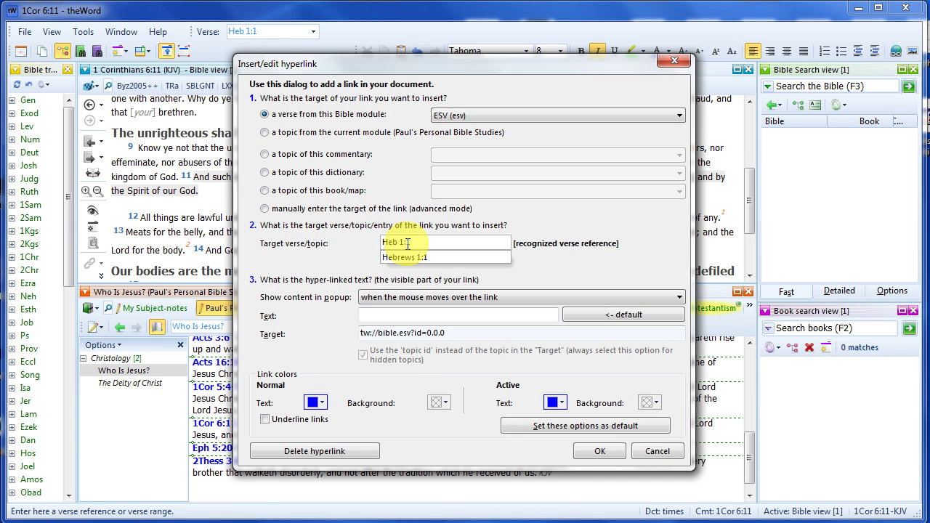
{"action": "type", "text": " 1:"}
{"action": "left_click", "coordinate": [403, 257]}
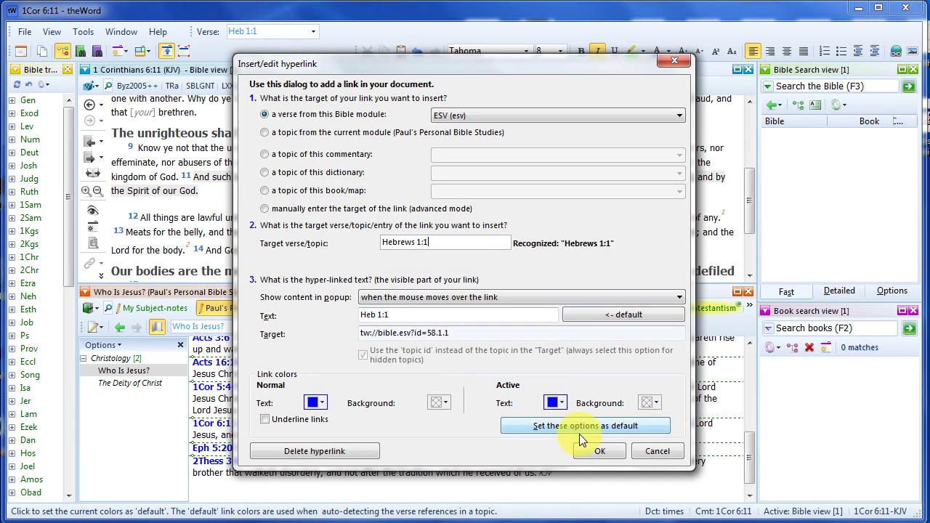
{"action": "left_click", "coordinate": [597, 449]}
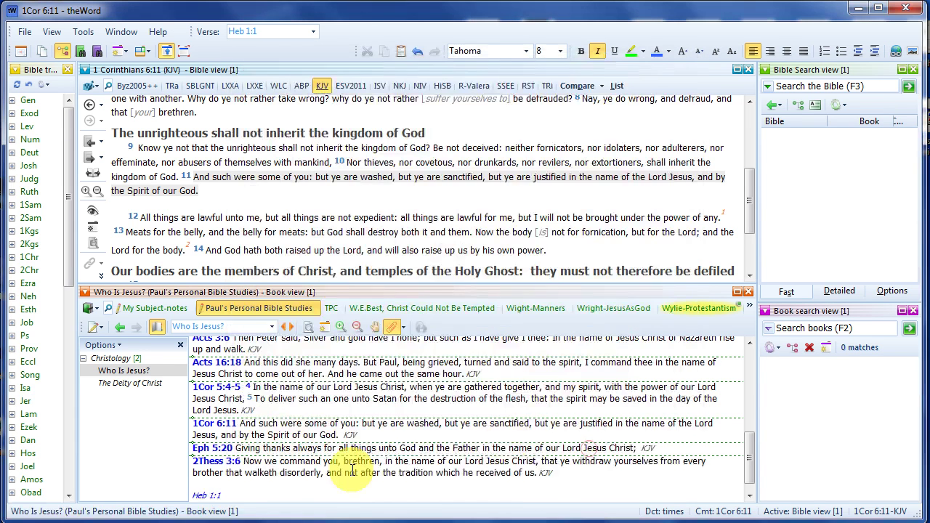
Preview the new Heb 1:1 link and follow it to the ESV text in the Bible view.
{"action": "scroll", "coordinate": [232, 485], "scroll_direction": "down", "scroll_amount": 1}
{"action": "mouse_move", "coordinate": [209, 482]}
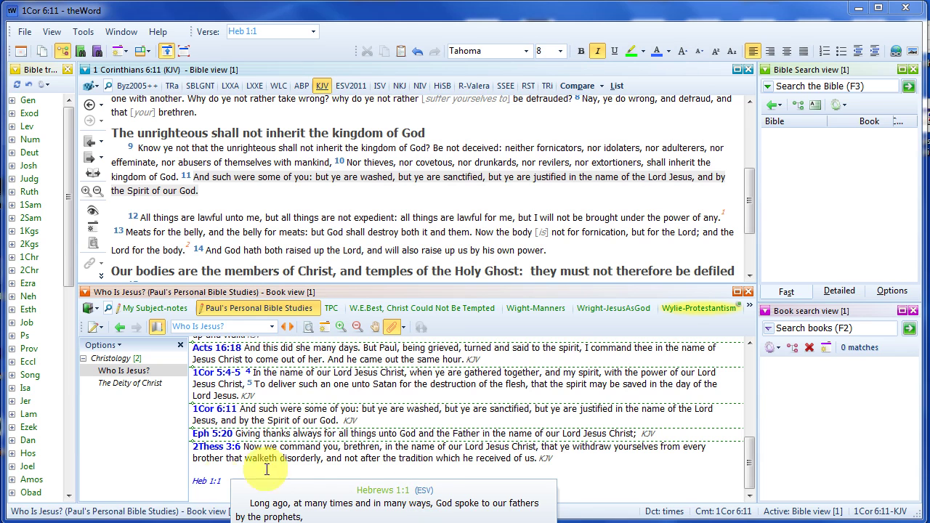
{"action": "left_click", "coordinate": [209, 483]}
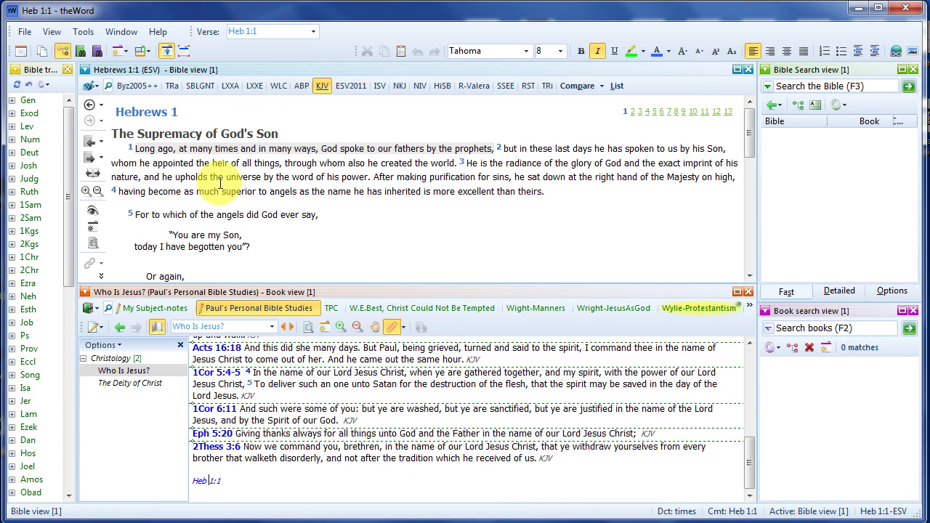
{"action": "mouse_move", "coordinate": [215, 485]}
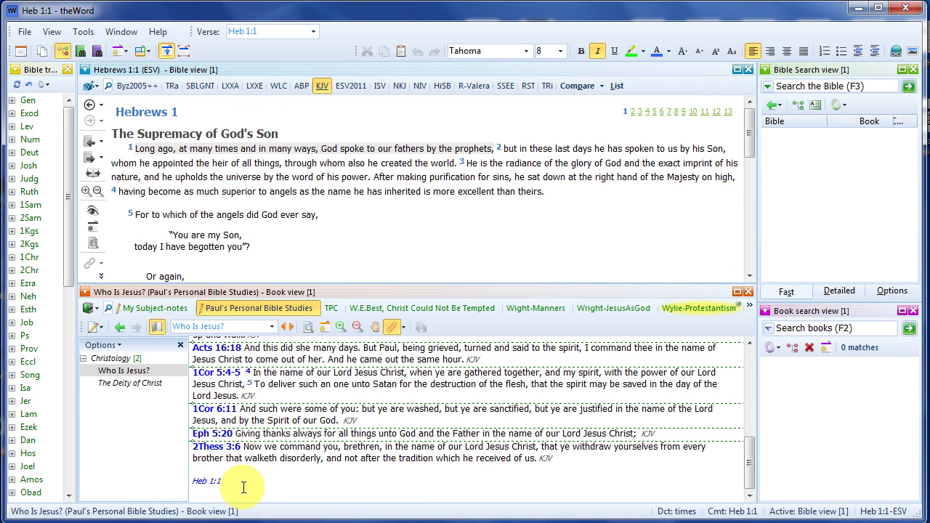
Insert a hyperlink to the Heb 1:1 topic of the JFB commentary on a new line below the Heb 1:1 link.
{"action": "left_click", "coordinate": [243, 485]}
{"action": "key", "text": "Return"}
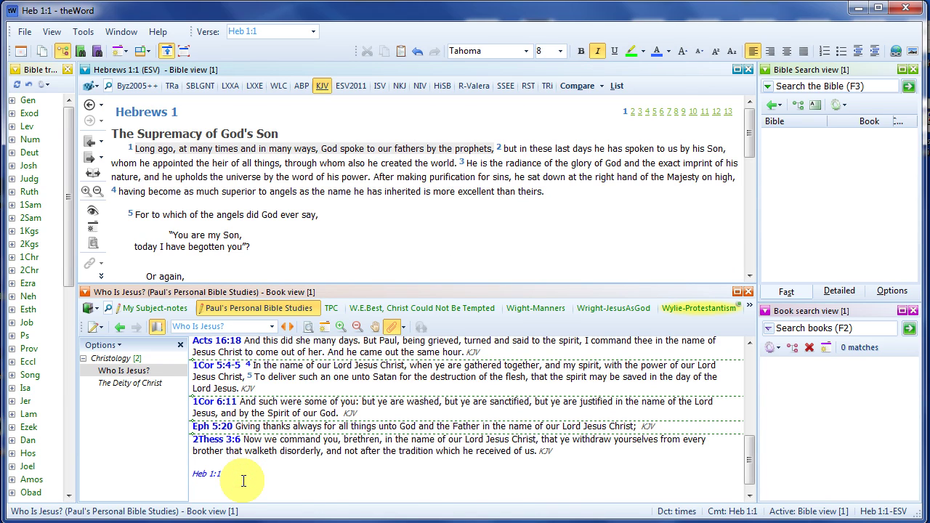
{"action": "left_click", "coordinate": [897, 52]}
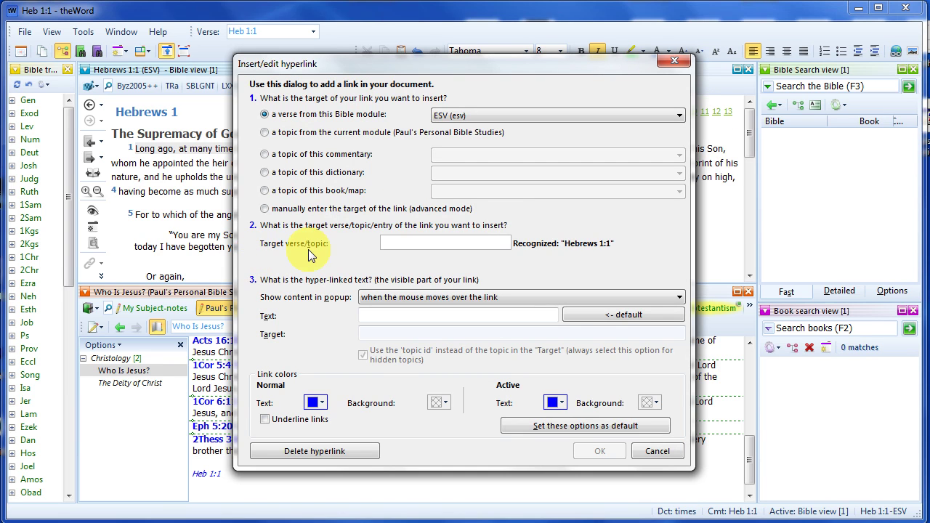
{"action": "left_click", "coordinate": [264, 155]}
{"action": "left_click", "coordinate": [483, 155]}
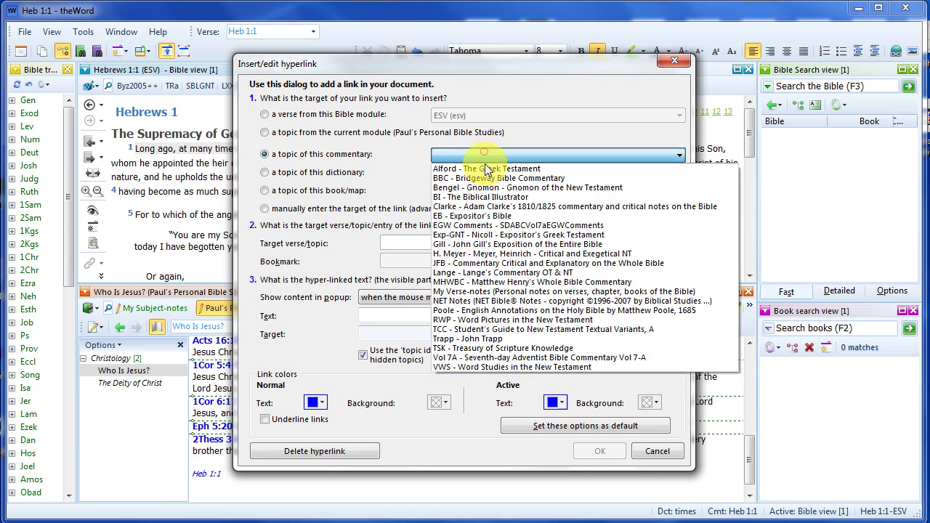
{"action": "left_click", "coordinate": [475, 263]}
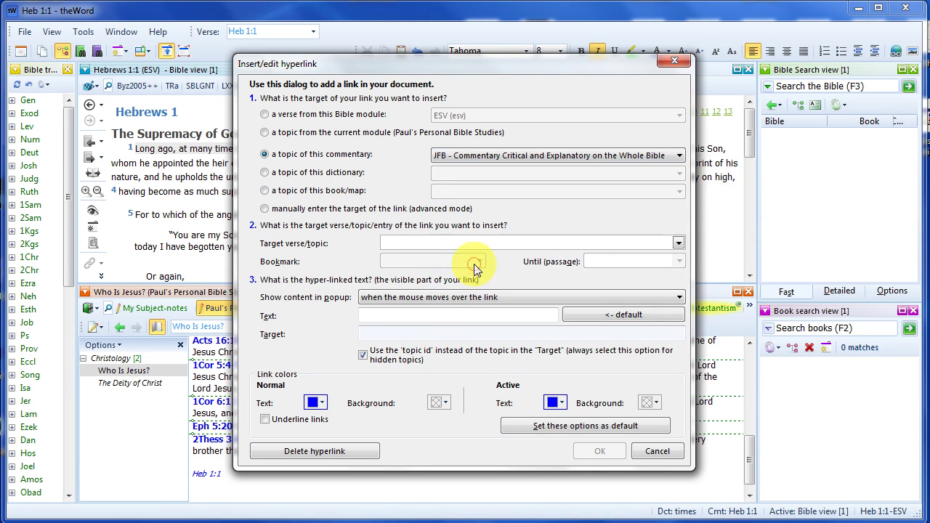
{"action": "left_click", "coordinate": [418, 244]}
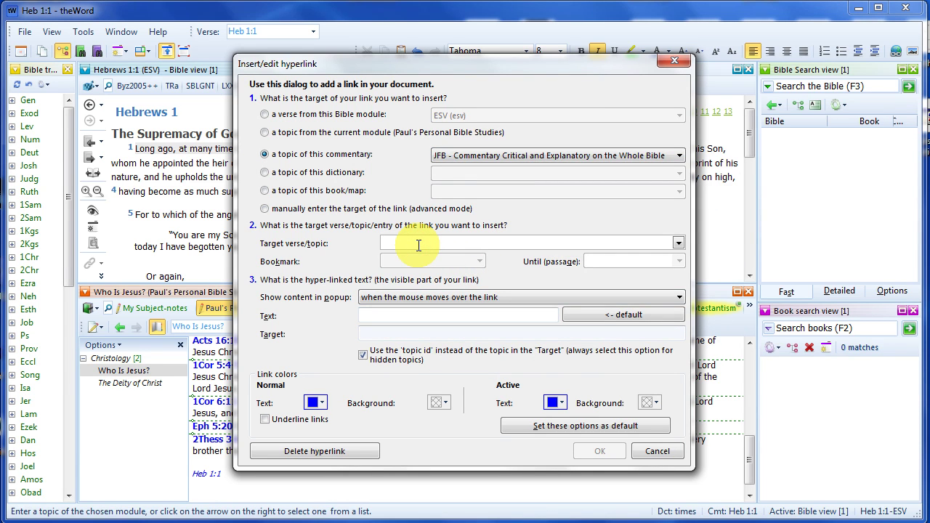
{"action": "type", "text": "Hebe"}
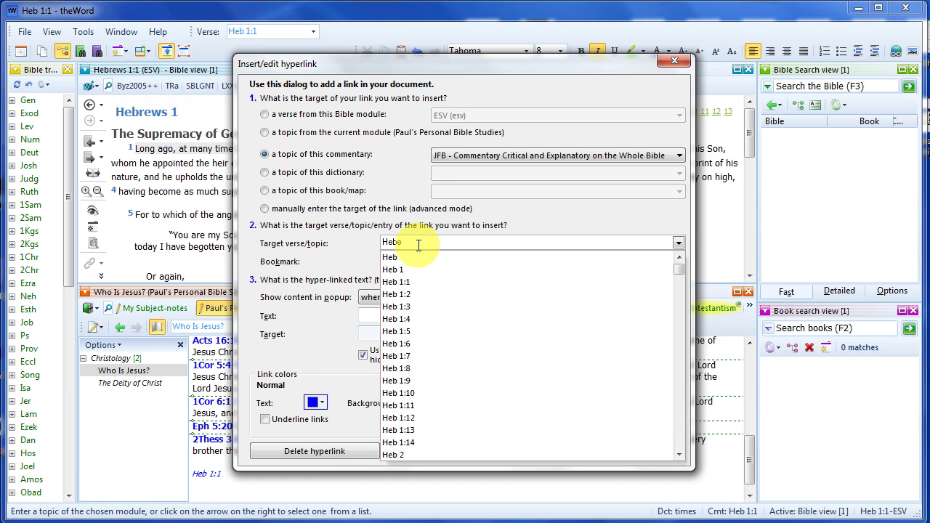
{"action": "left_click", "coordinate": [417, 281]}
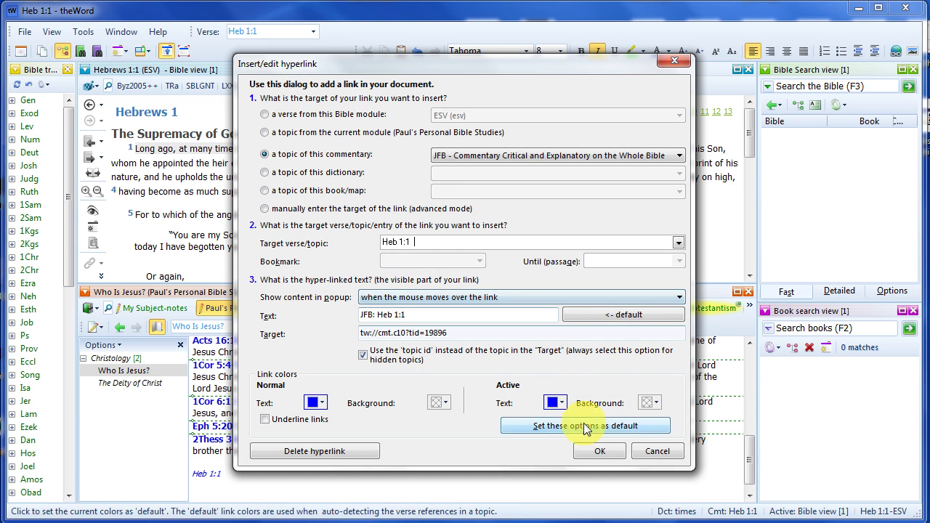
{"action": "left_click", "coordinate": [598, 452]}
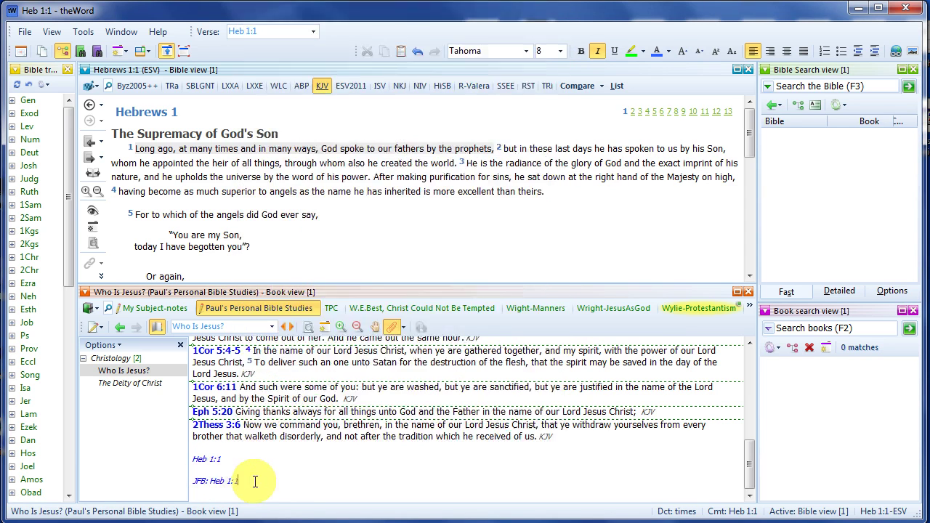
Follow the JFB: Heb 1:1 link into a new book view, look over the commentary and close that view.
{"action": "mouse_move", "coordinate": [202, 488]}
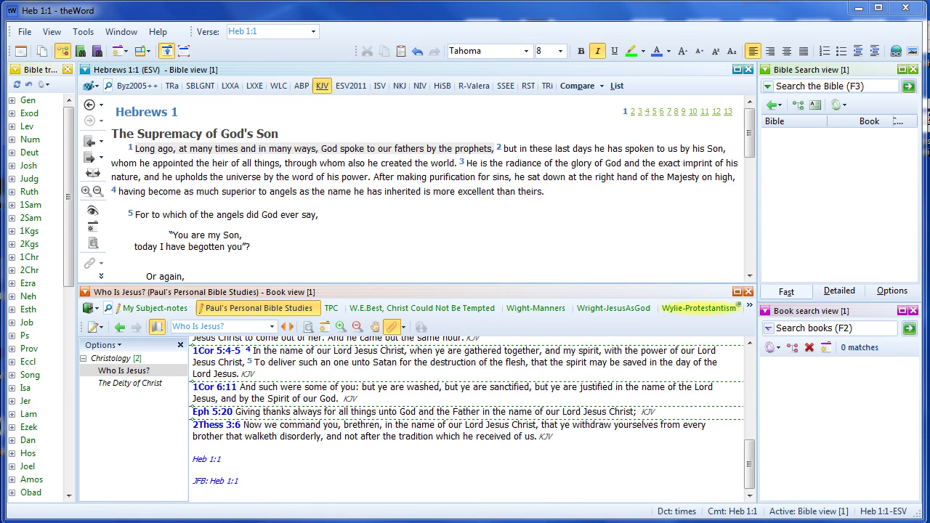
{"action": "left_click", "coordinate": [212, 486]}
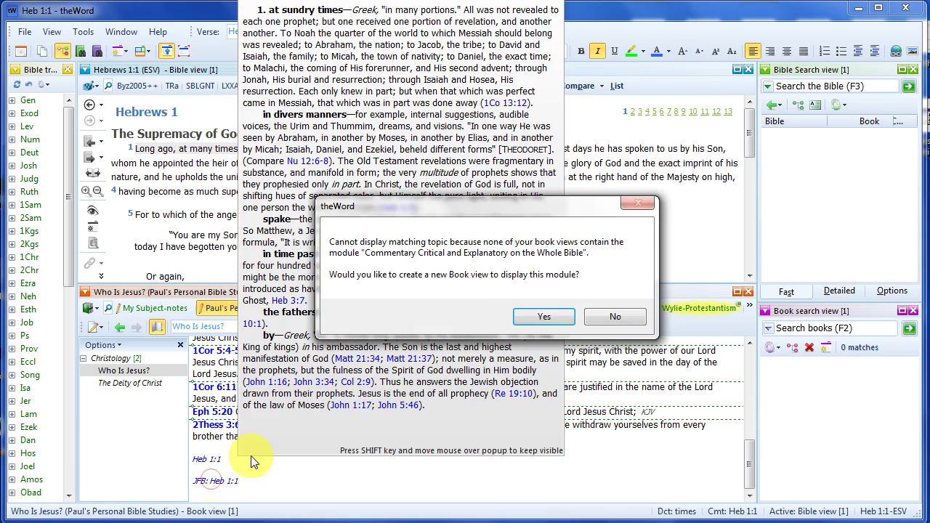
{"action": "left_click", "coordinate": [543, 317]}
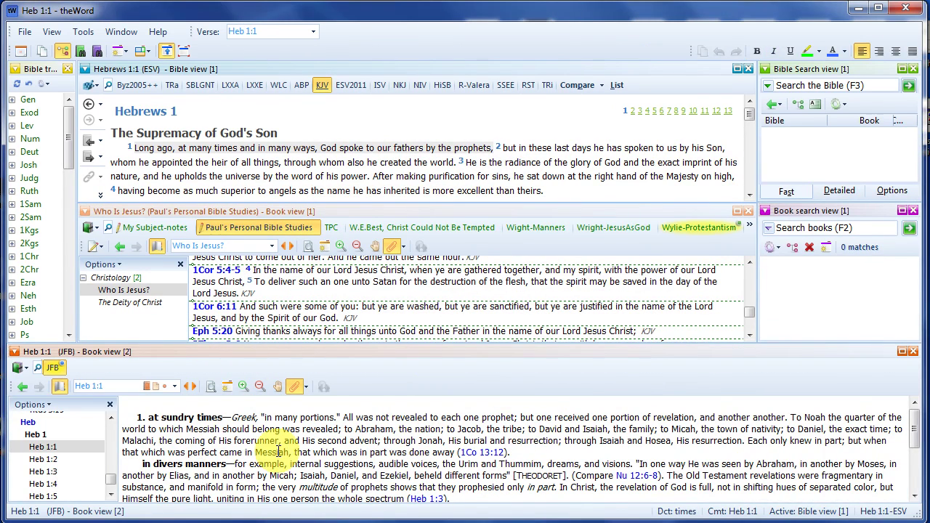
{"action": "scroll", "coordinate": [215, 431], "scroll_direction": "down", "scroll_amount": 1}
{"action": "scroll", "coordinate": [240, 436], "scroll_direction": "up", "scroll_amount": 1}
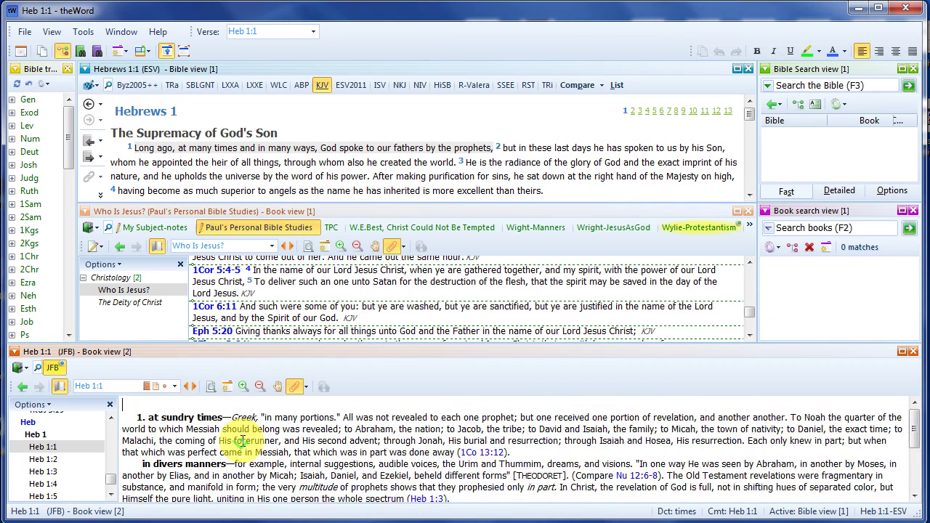
{"action": "left_click", "coordinate": [908, 352]}
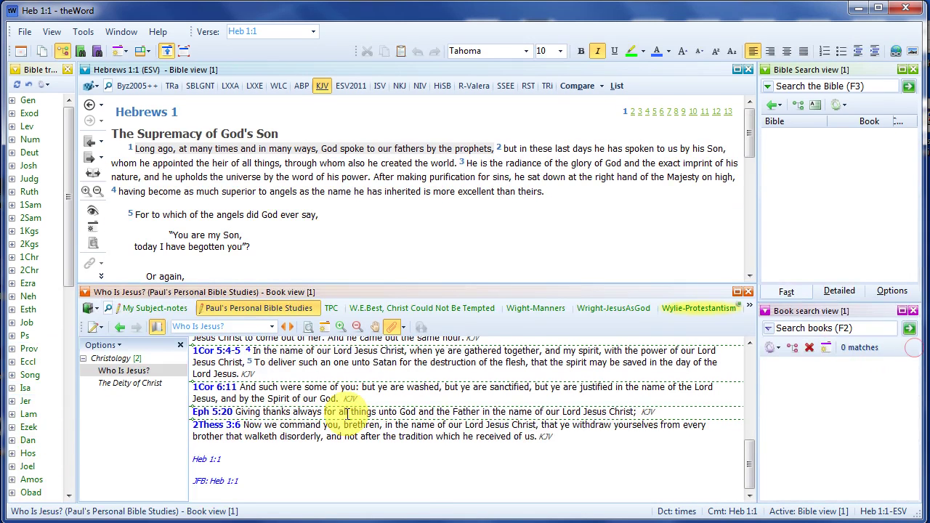
Start a new hyperlink on a new line below the JFB: Heb 1:1 link, with a manually entered target.
{"action": "key", "text": "Return"}
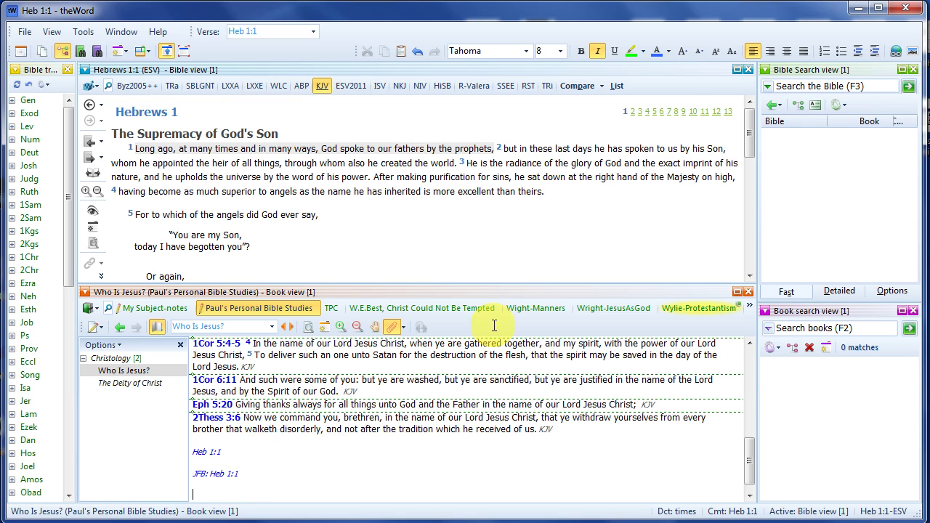
{"action": "left_click", "coordinate": [894, 54]}
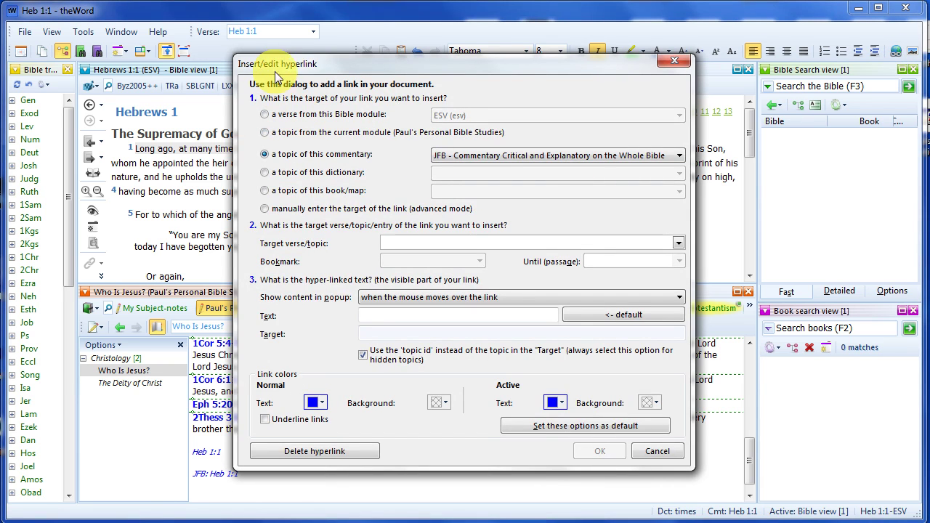
{"action": "left_click", "coordinate": [265, 210]}
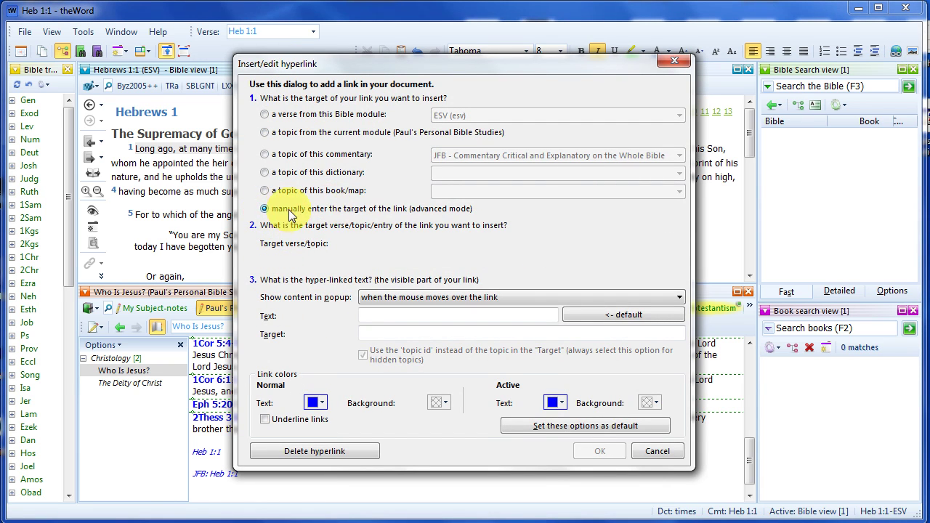
{"action": "left_click", "coordinate": [365, 332]}
{"action": "mouse_move", "coordinate": [154, 521]}
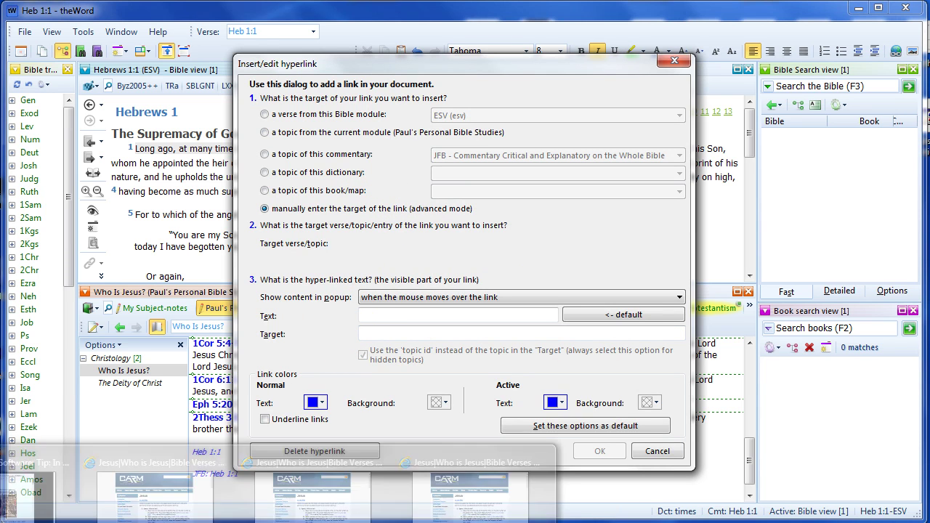
{"action": "left_click", "coordinate": [455, 505]}
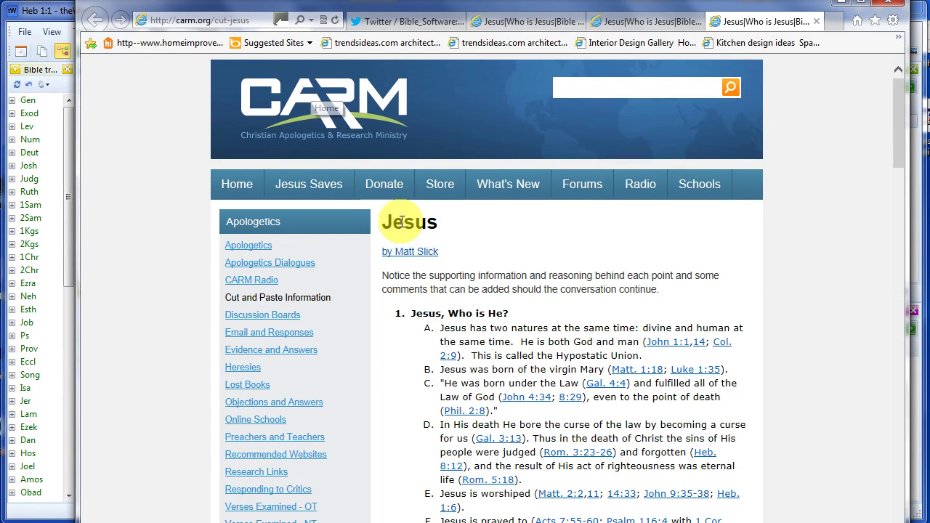
{"action": "left_click", "coordinate": [244, 22]}
{"action": "key", "text": "ctrl+c"}
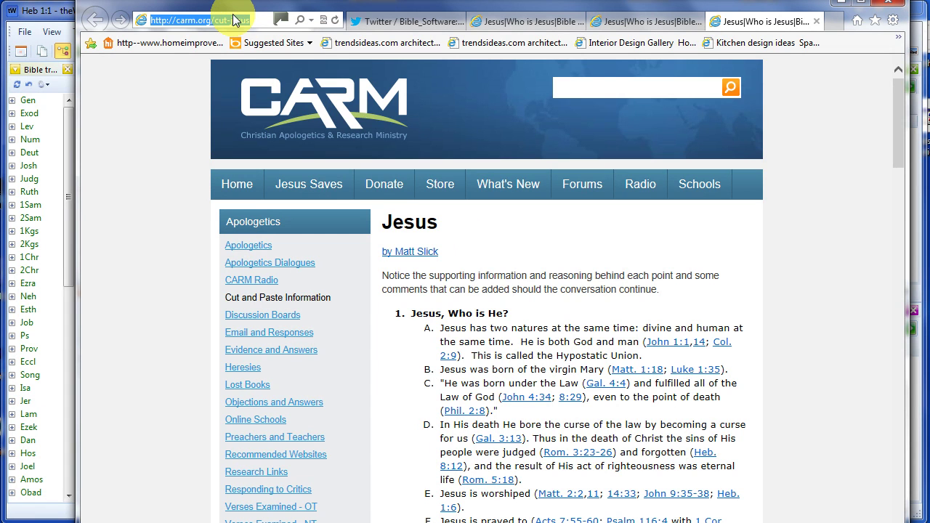
{"action": "left_click", "coordinate": [839, 6]}
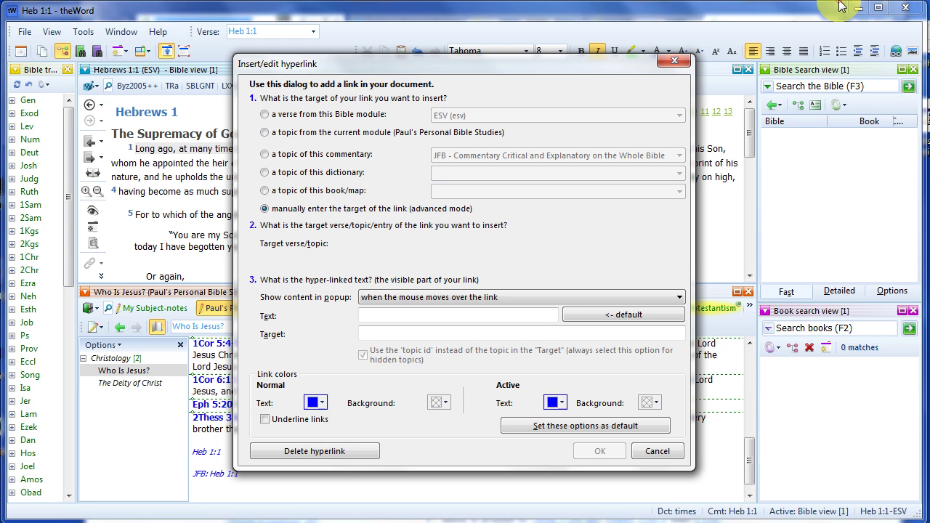
{"action": "left_click", "coordinate": [365, 331]}
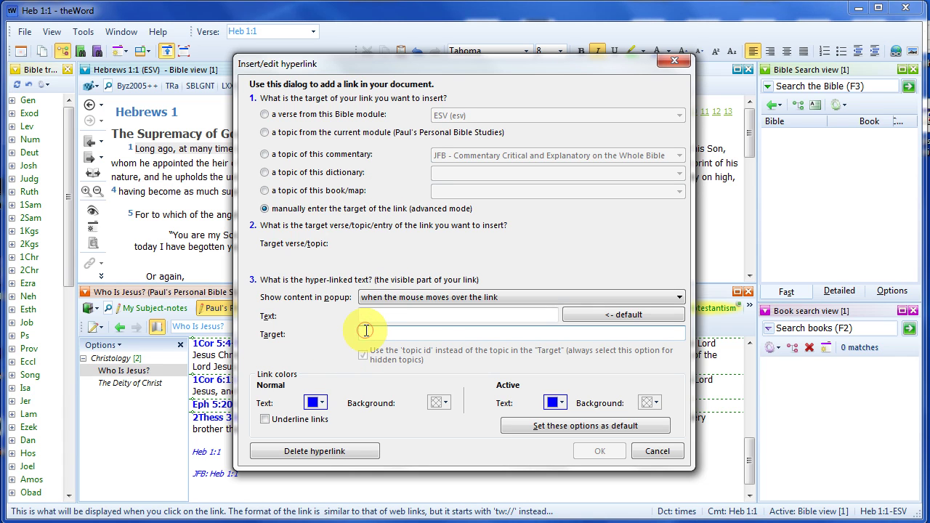
{"action": "key", "text": "ctrl+v"}
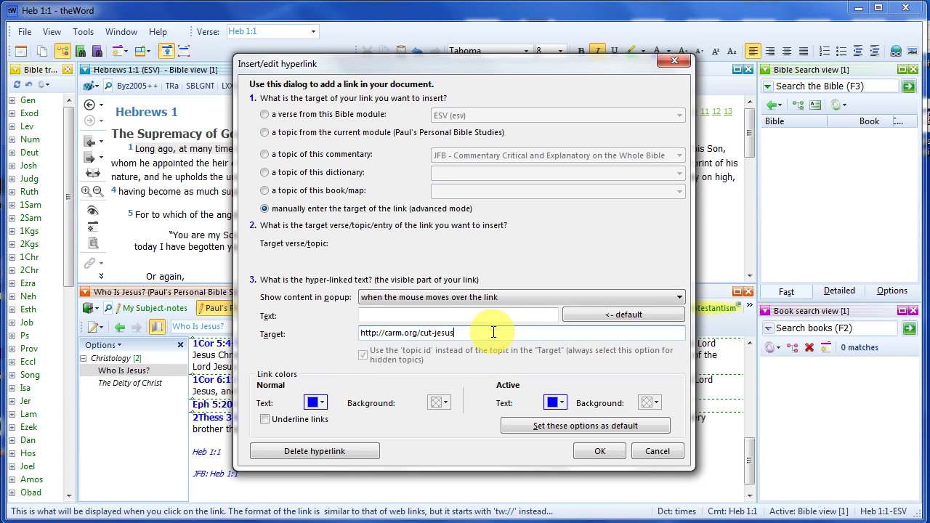
{"action": "left_click", "coordinate": [401, 317]}
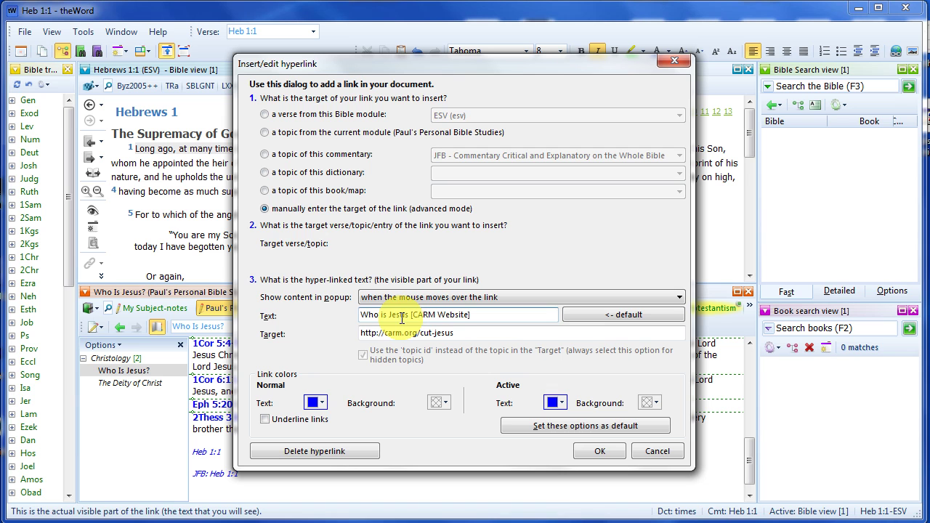
{"action": "left_click", "coordinate": [591, 452]}
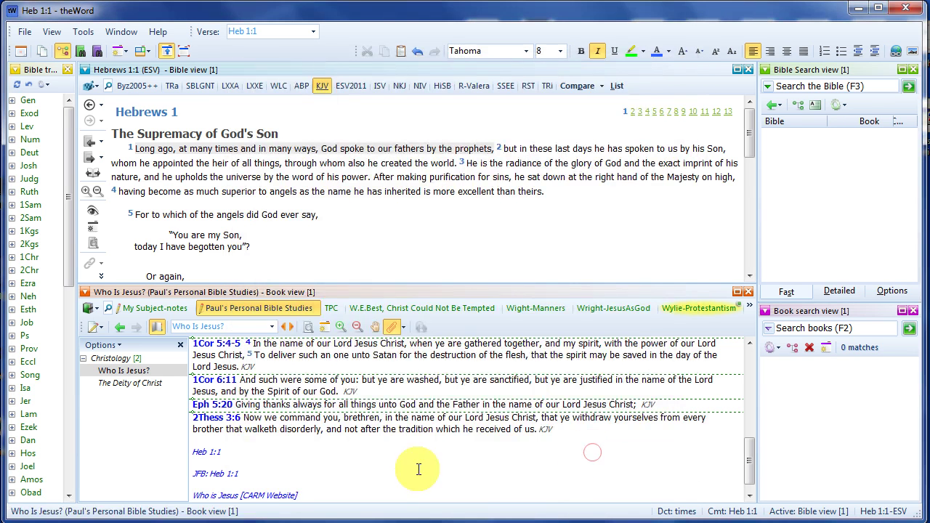
Preview the Who is Jesus [CARM Website] link, follow it to the web page and close the browser with all its tabs.
{"action": "left_click", "coordinate": [328, 464]}
{"action": "mouse_move", "coordinate": [234, 482]}
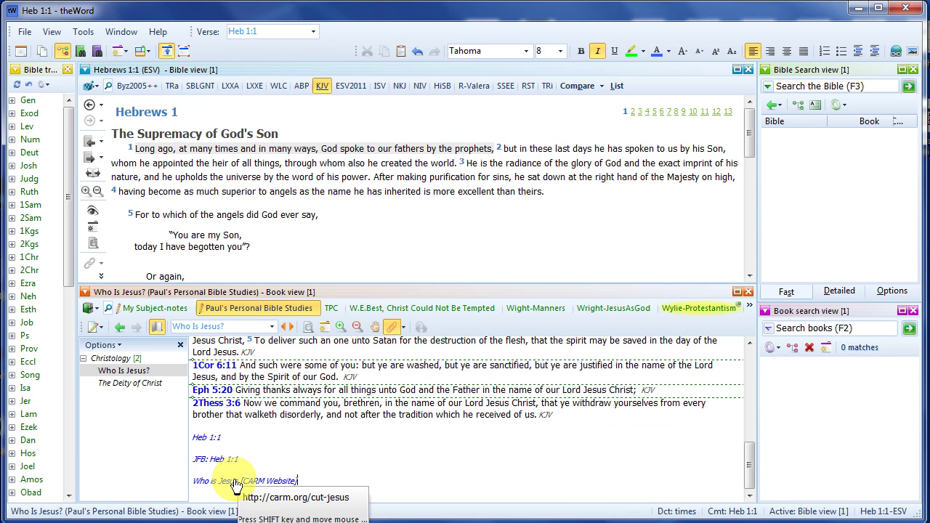
{"action": "left_click", "coordinate": [234, 482]}
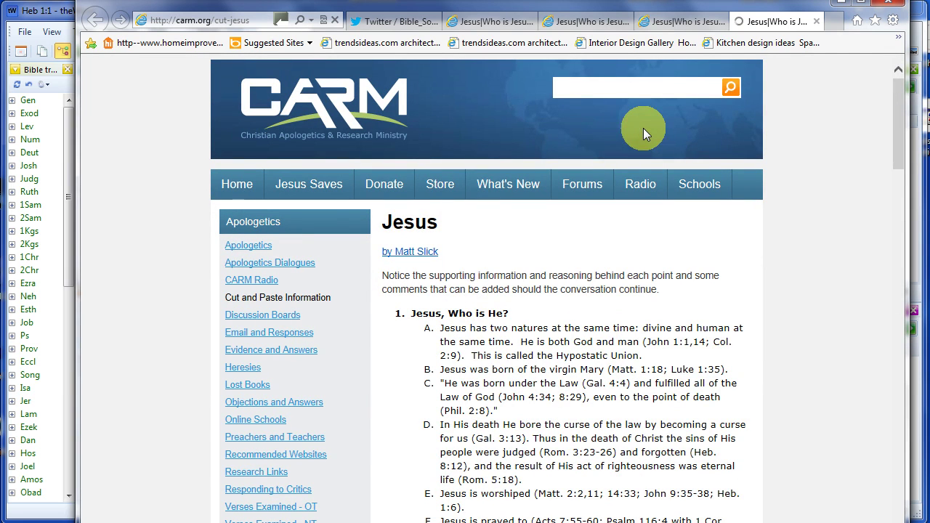
{"action": "left_click", "coordinate": [887, 6]}
{"action": "left_click", "coordinate": [483, 308]}
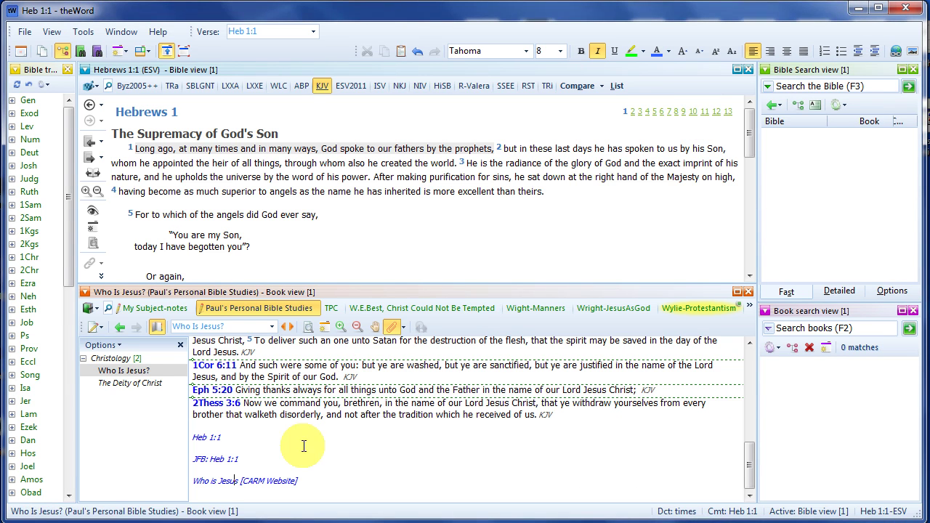
Insert the picture banner-220x80.jpg on the line below the Who is Jesus [CARM Website] link.
{"action": "left_click", "coordinate": [317, 475]}
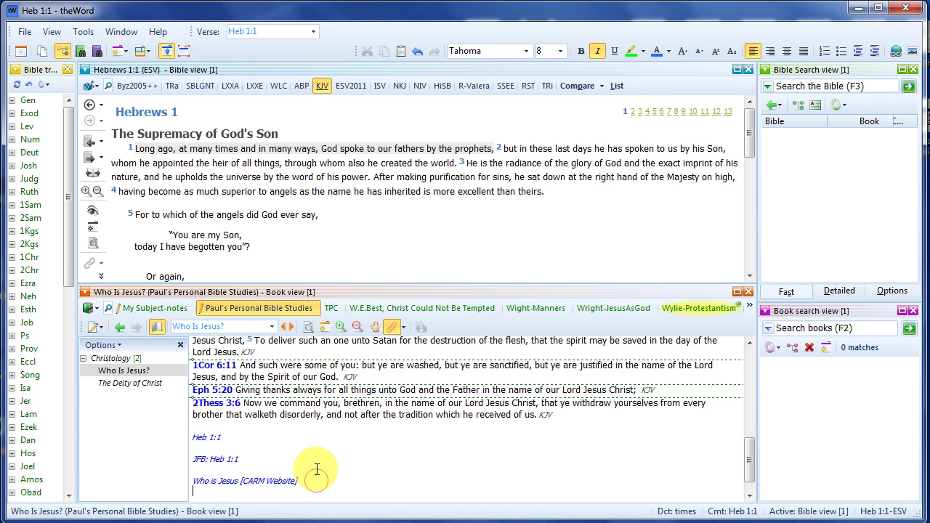
{"action": "scroll", "coordinate": [317, 469], "scroll_direction": "down", "scroll_amount": 1}
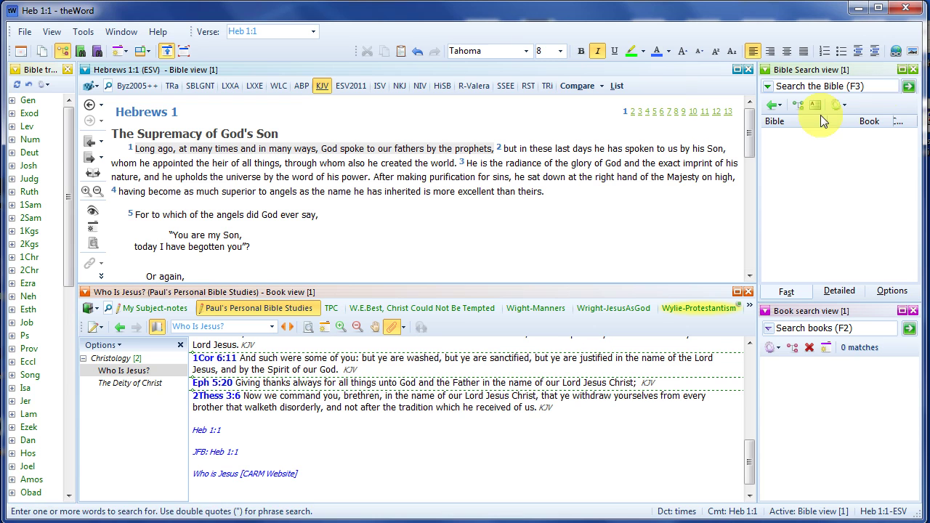
{"action": "left_click", "coordinate": [913, 52]}
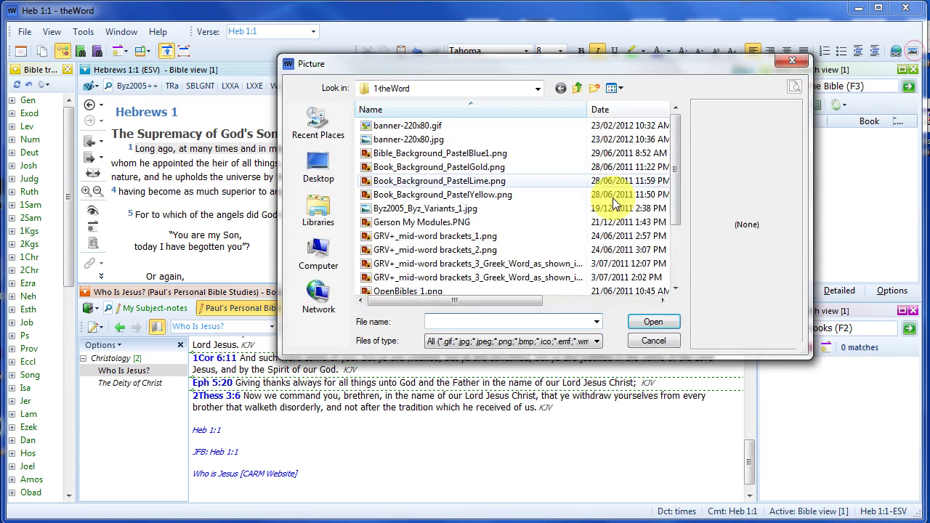
{"action": "left_click", "coordinate": [410, 140]}
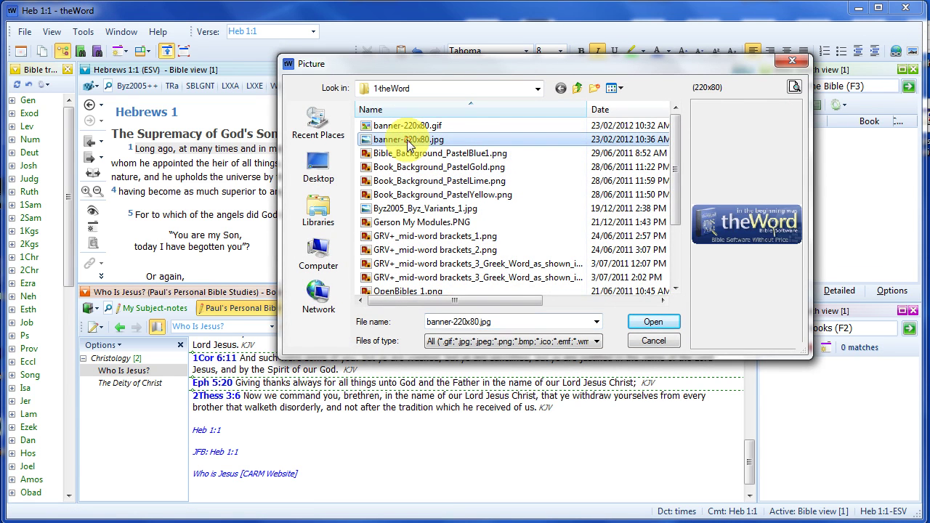
{"action": "left_click", "coordinate": [653, 324]}
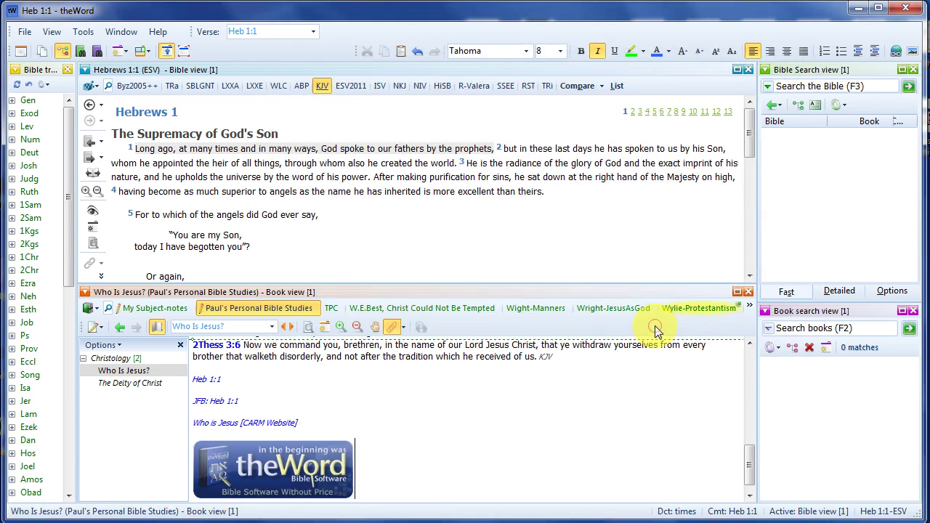
{"action": "left_click", "coordinate": [368, 444]}
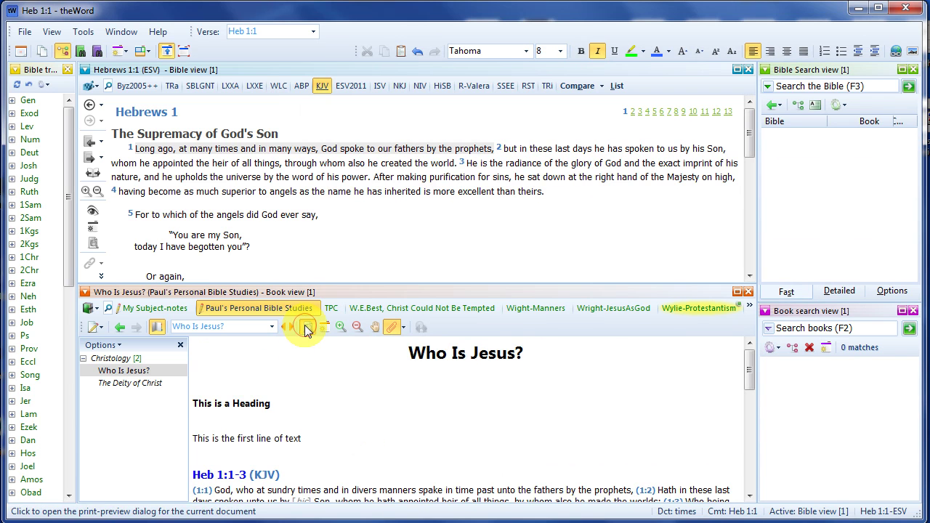
View the Who Is Jesus? topic's print preview and print options, then close them without printing.
{"action": "left_click", "coordinate": [305, 329]}
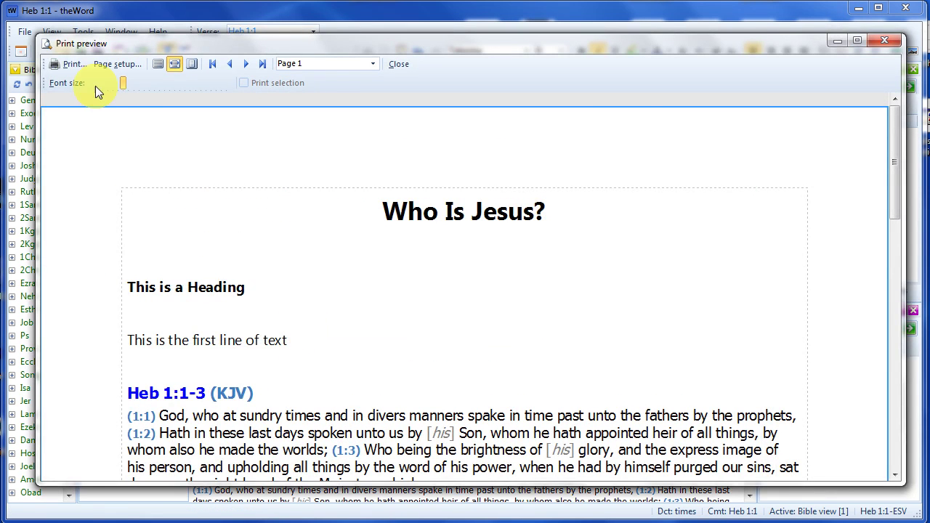
{"action": "left_click", "coordinate": [74, 62]}
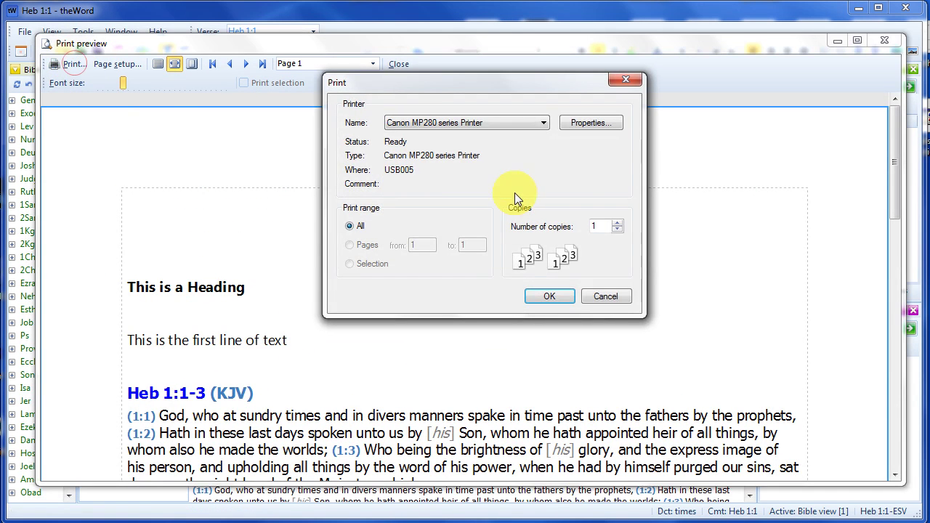
{"action": "left_click", "coordinate": [600, 296]}
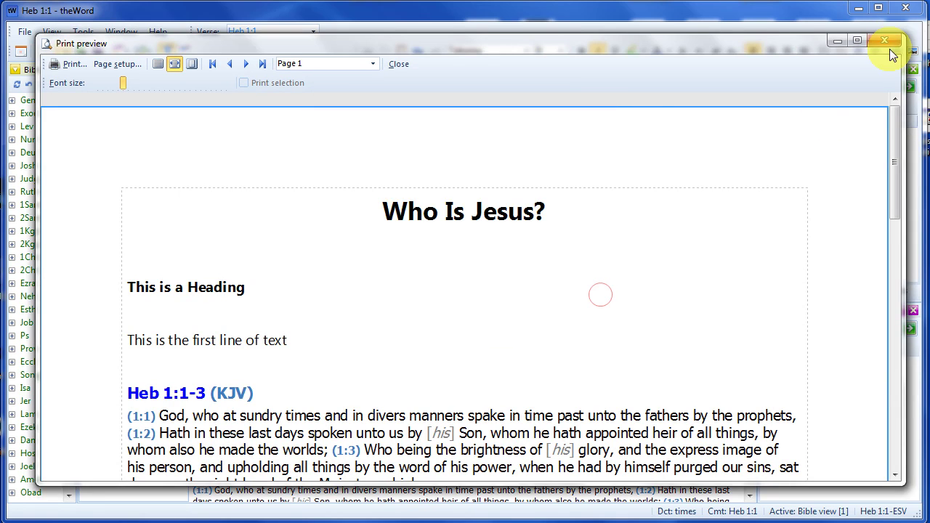
{"action": "left_click", "coordinate": [886, 41]}
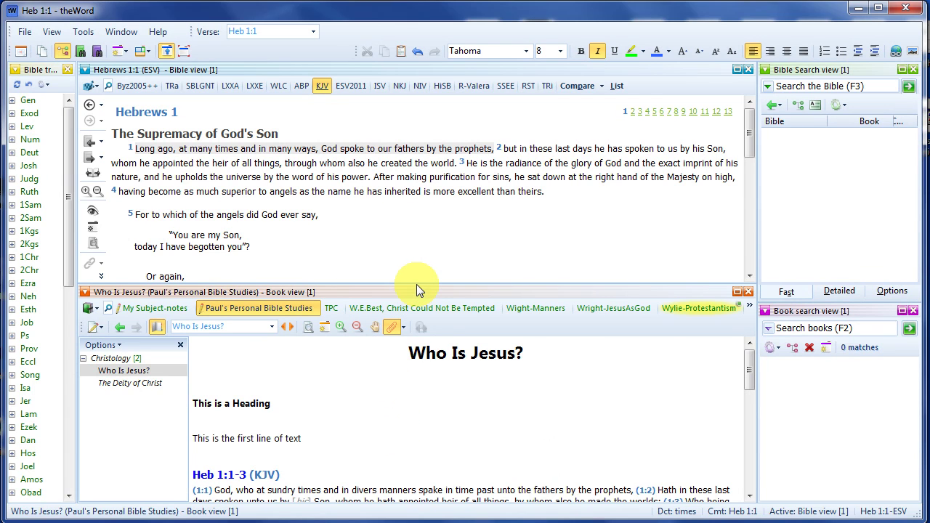
Enlarge the book view slightly by raising its border with the Bible view, and check the topic in it.
{"action": "left_click_drag", "start_coordinate": [416, 284], "coordinate": [417, 265]}
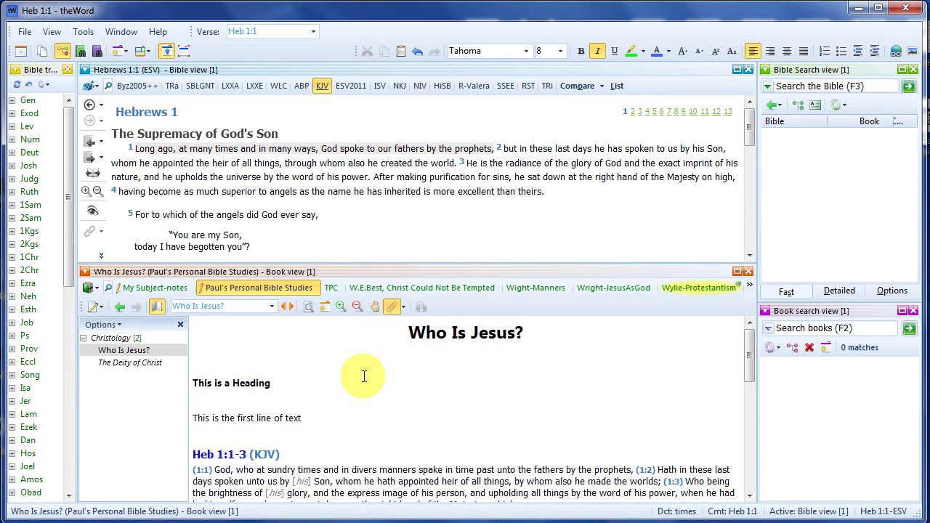
{"action": "scroll", "coordinate": [364, 376], "scroll_direction": "down", "scroll_amount": 6}
{"action": "scroll", "coordinate": [364, 376], "scroll_direction": "up", "scroll_amount": 7}
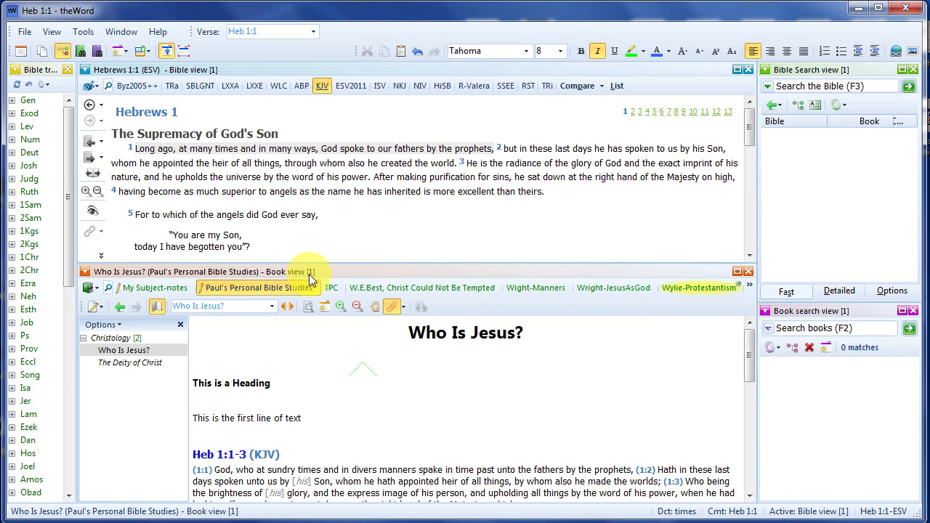
Switch the book view to the Commentaries module set and open the My Verse-notes module.
{"action": "left_click", "coordinate": [88, 288]}
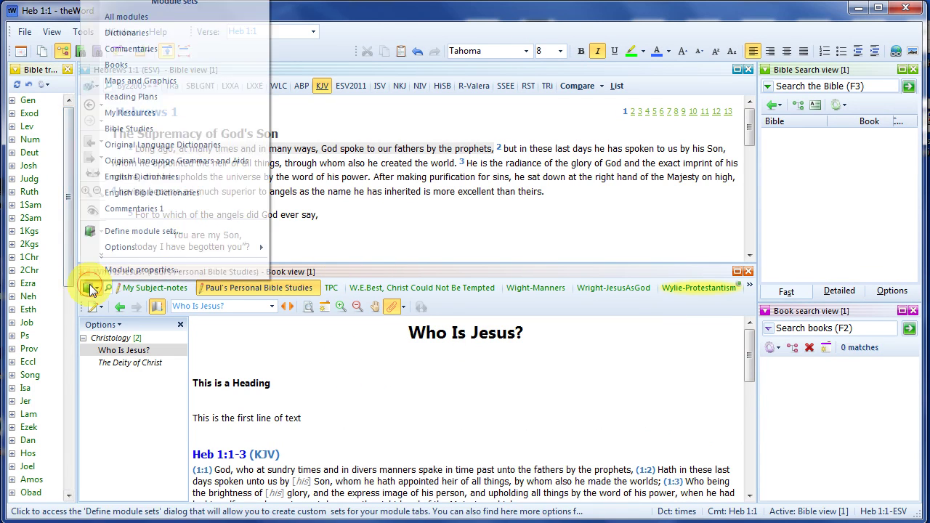
{"action": "left_click", "coordinate": [111, 49]}
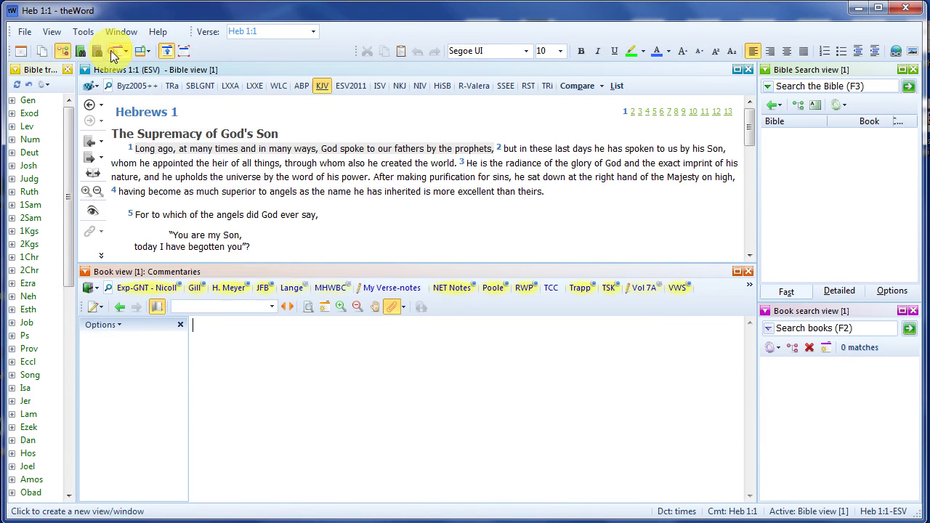
{"action": "left_click", "coordinate": [400, 286]}
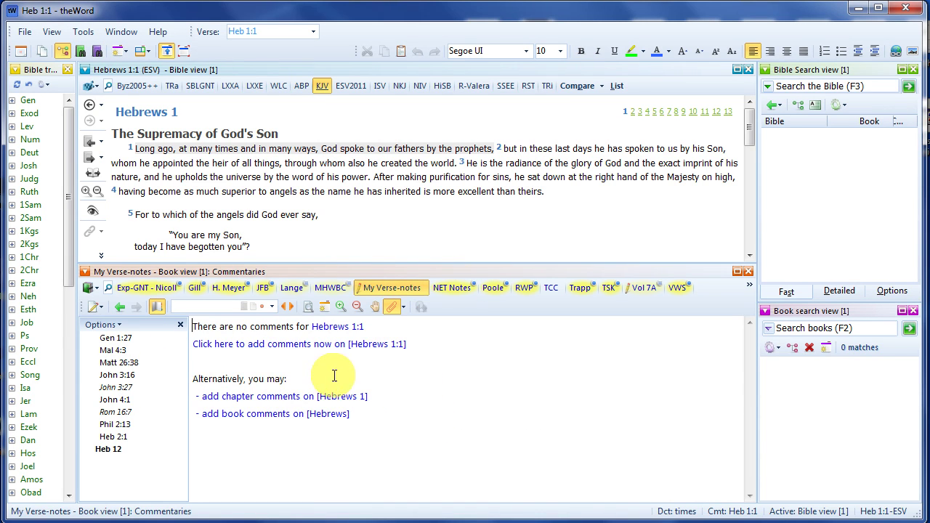
Start a new user module of type Commentary, abbreviated as the owner's first name in possessive form followed by "Verse Notes".
{"action": "left_click", "coordinate": [24, 32]}
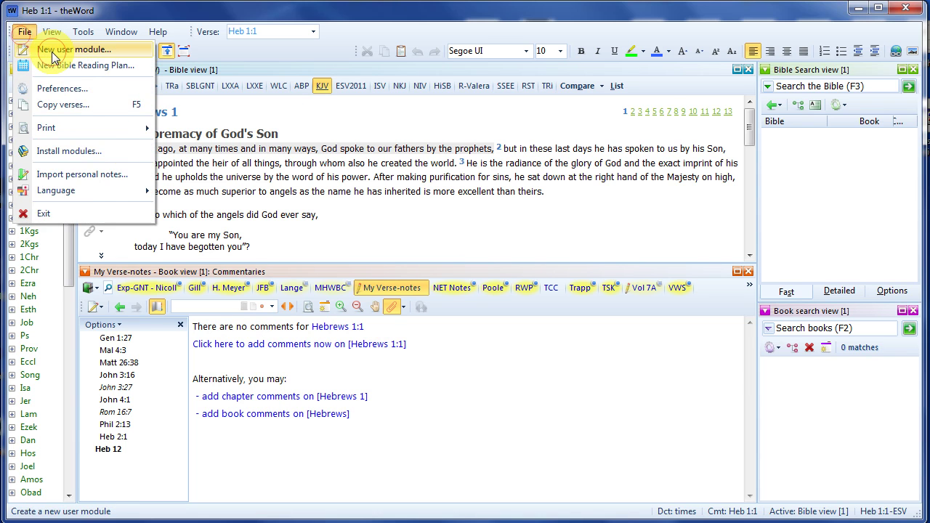
{"action": "left_click", "coordinate": [45, 48]}
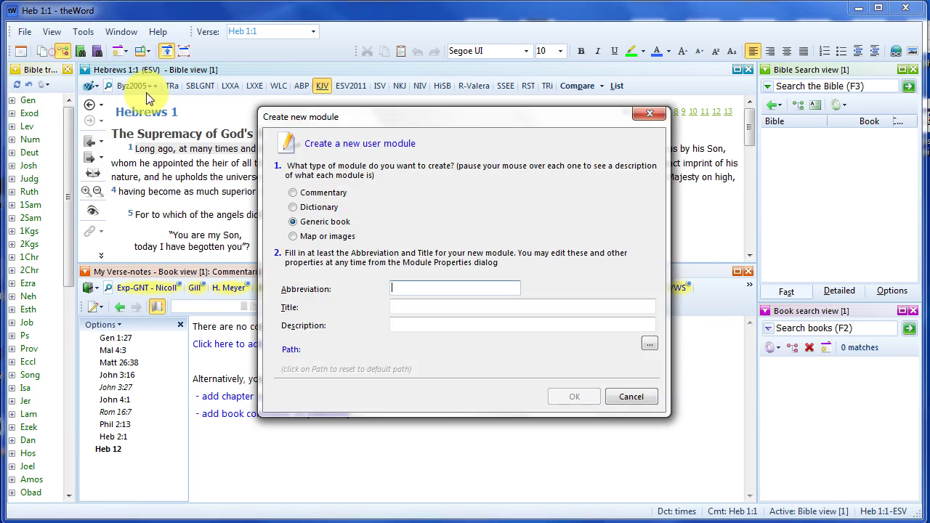
{"action": "left_click", "coordinate": [293, 193]}
{"action": "left_click", "coordinate": [412, 290]}
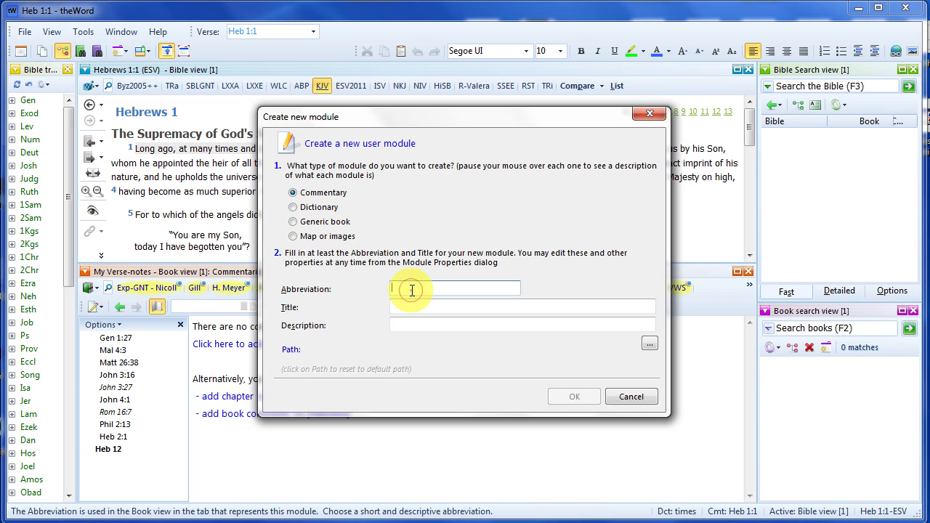
{"action": "type", "text": "Paul's Verse Notes"}
Copy the new commentary module's abbreviation into its title and description.
{"action": "left_click_drag", "start_coordinate": [473, 291], "coordinate": [353, 286]}
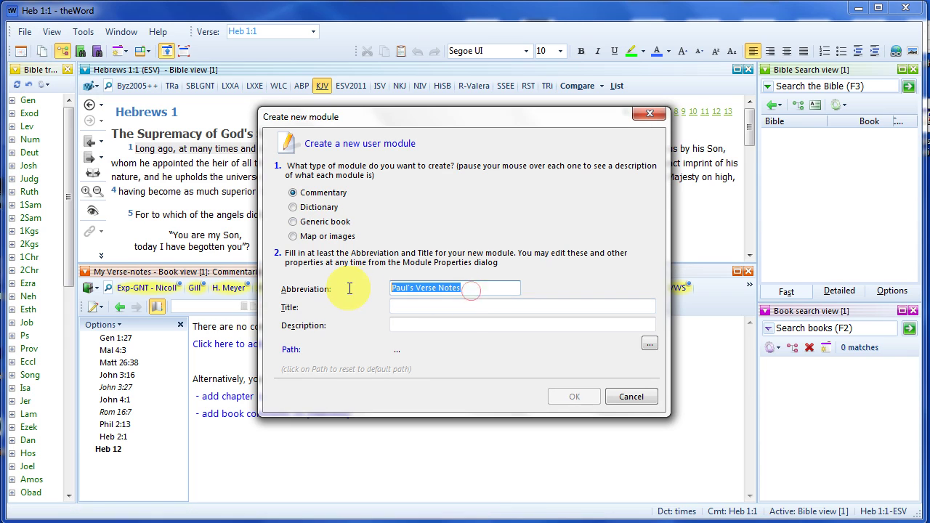
{"action": "key", "text": "ctrl+c"}
{"action": "left_click", "coordinate": [398, 306]}
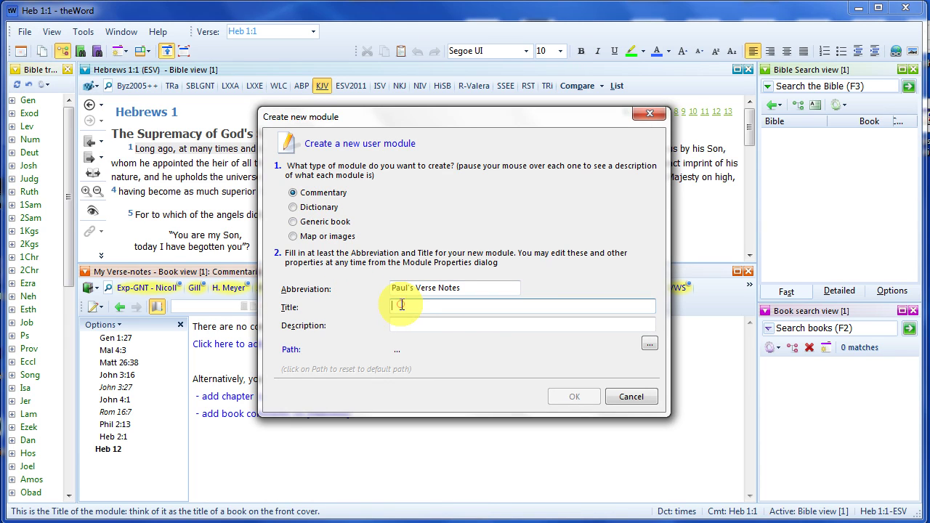
{"action": "key", "text": "ctrl+v"}
{"action": "left_click", "coordinate": [417, 325]}
{"action": "key", "text": "ctrl+v"}
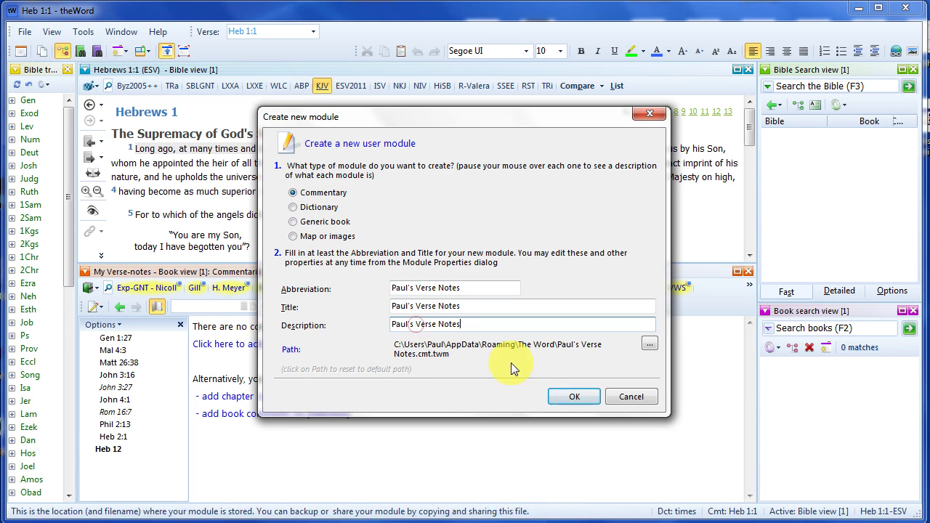
Create the commentary module with the entered details and acknowledge its addition to the book view.
{"action": "left_click", "coordinate": [573, 398]}
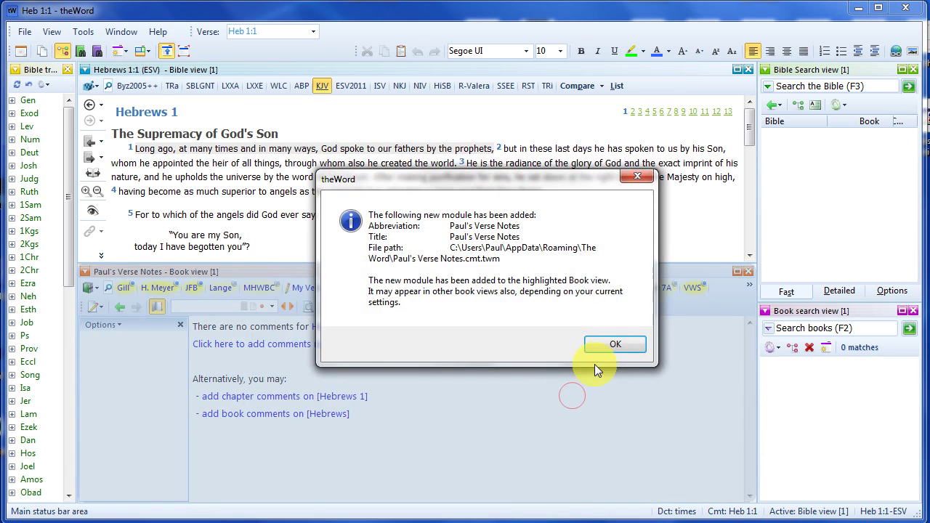
{"action": "left_click", "coordinate": [605, 347]}
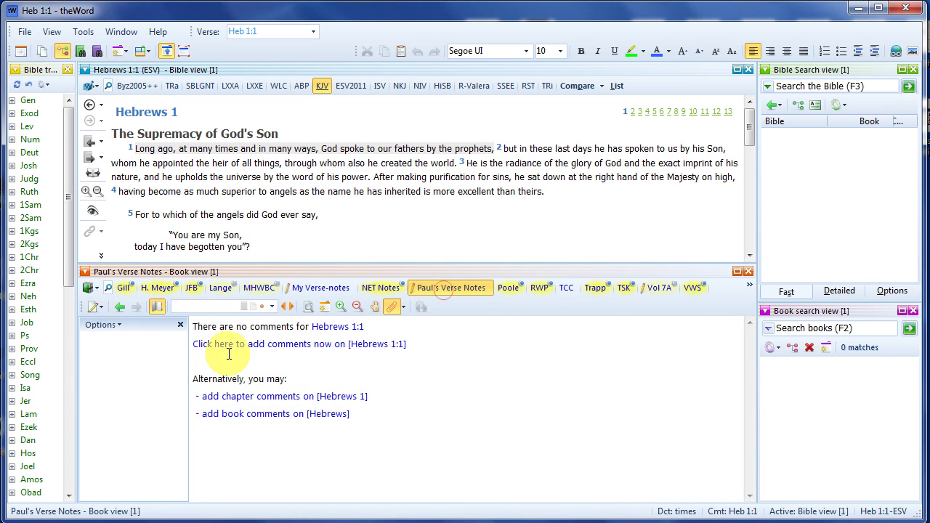
Add the comment "This is a comment" on Hebrews 1:1 in the new commentary module and make the text bold.
{"action": "left_click", "coordinate": [377, 354]}
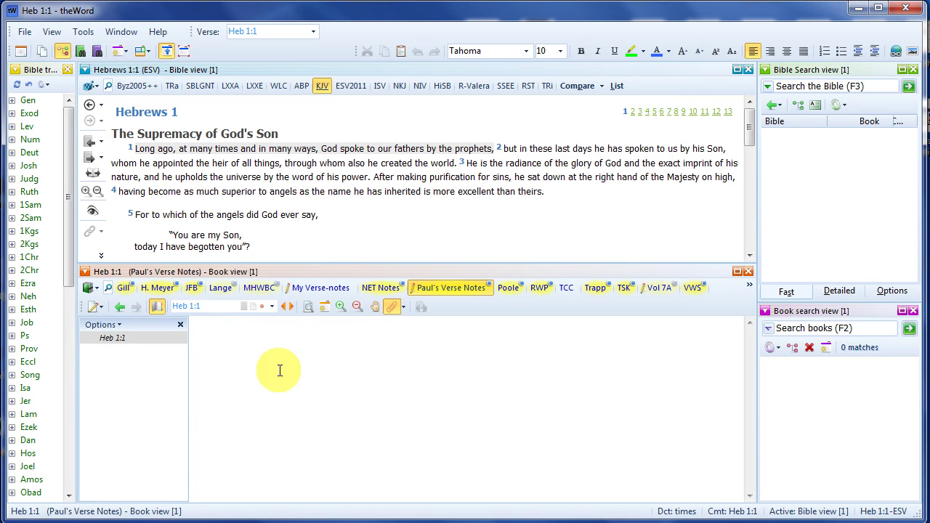
{"action": "type", "text": "This is a comment"}
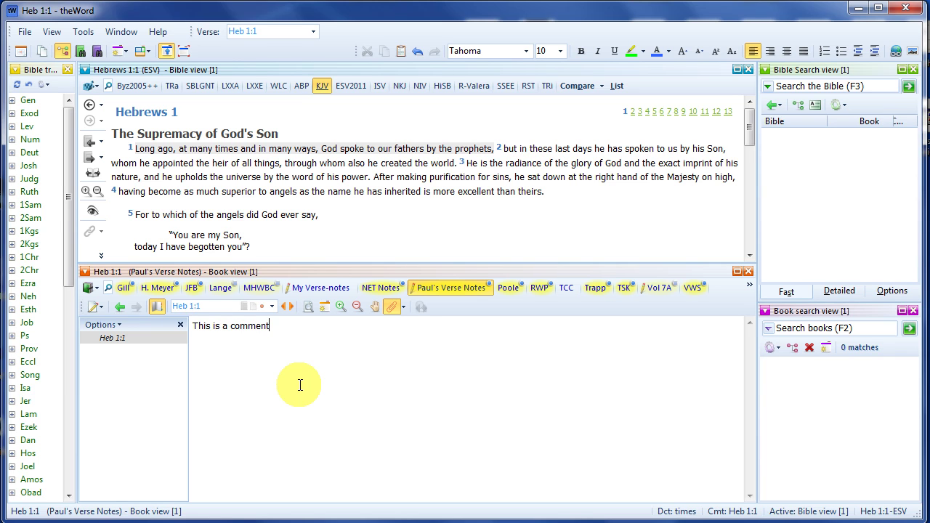
{"action": "left_click_drag", "start_coordinate": [286, 326], "coordinate": [191, 326]}
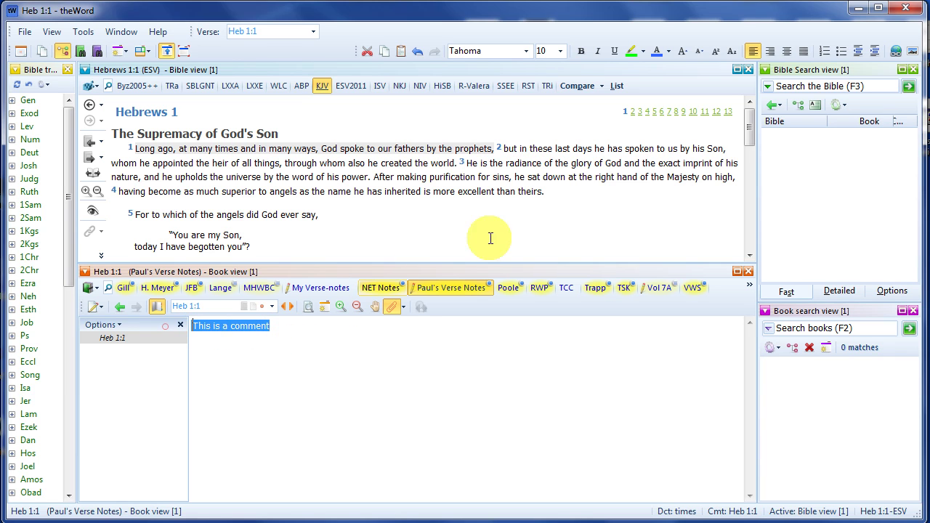
{"action": "left_click", "coordinate": [581, 50]}
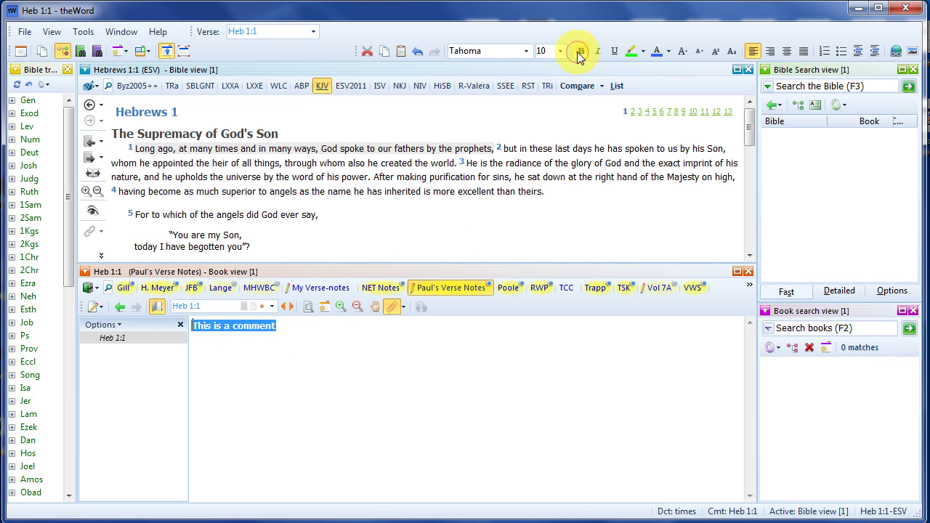
{"action": "left_click", "coordinate": [473, 362]}
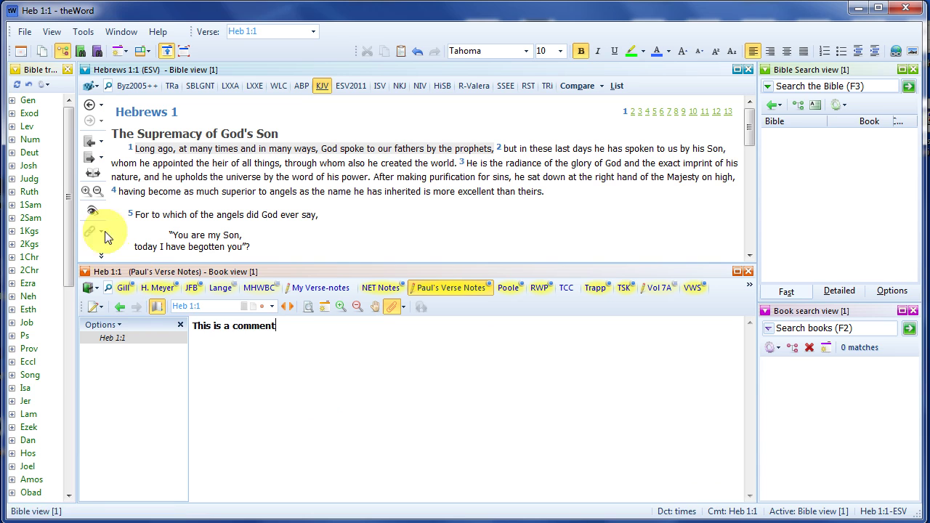
Switch the book view to the Books module set.
{"action": "left_click", "coordinate": [92, 289]}
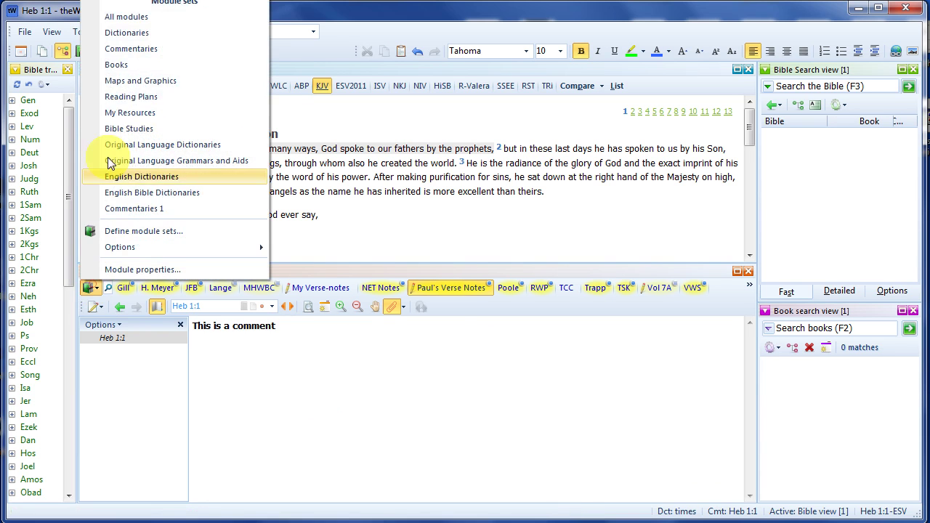
{"action": "left_click", "coordinate": [120, 63]}
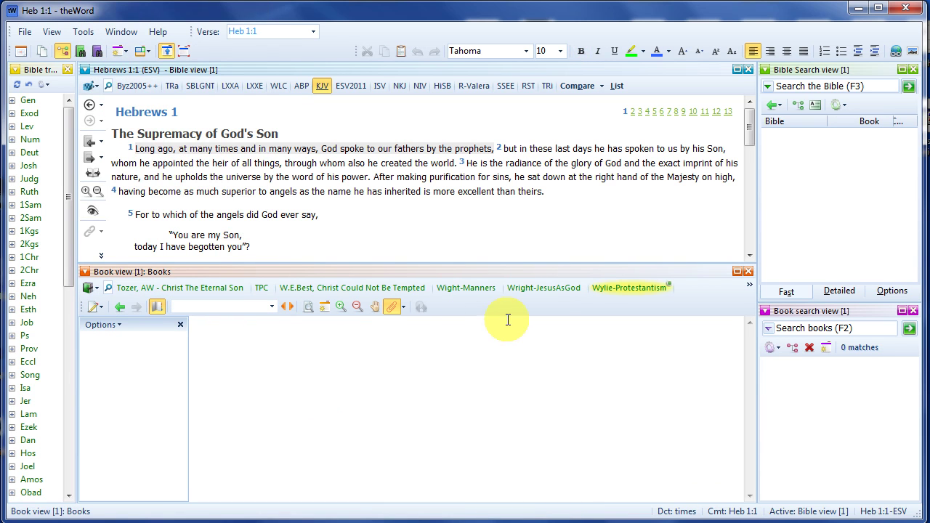